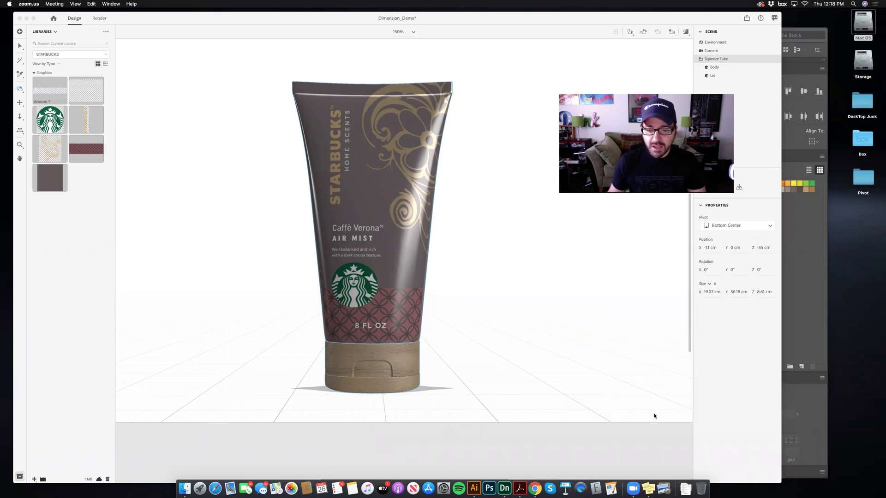
- Switch to Illustrator and inspect the label's patterned band, brown background and gold flourish
{"action": "left_click", "coordinate": [472, 482]}
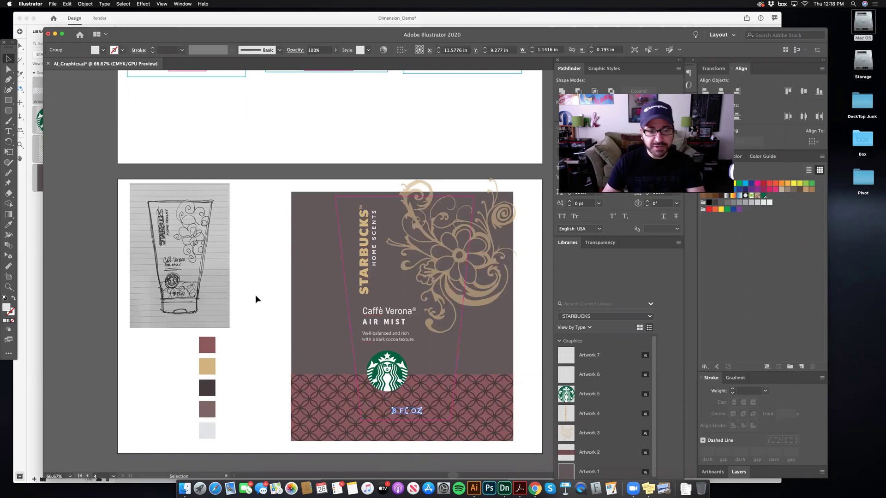
{"action": "left_click", "coordinate": [402, 169]}
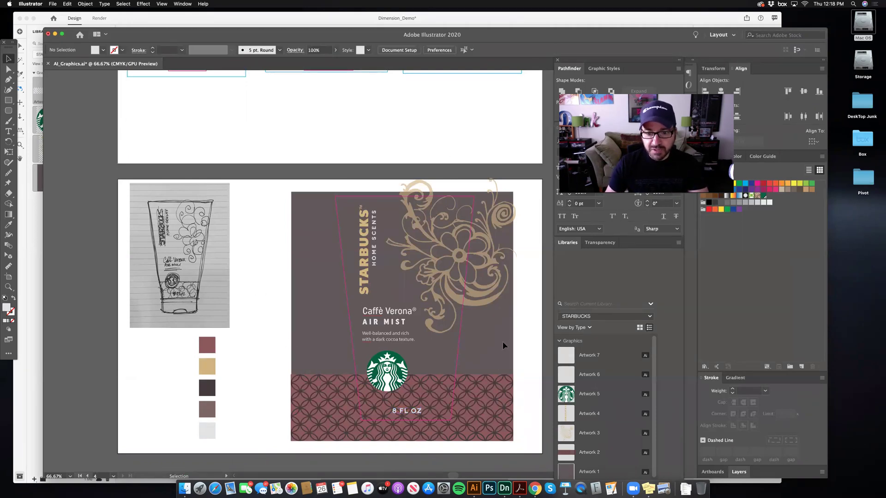
{"action": "left_click", "coordinate": [500, 369]}
{"action": "left_click", "coordinate": [498, 395]}
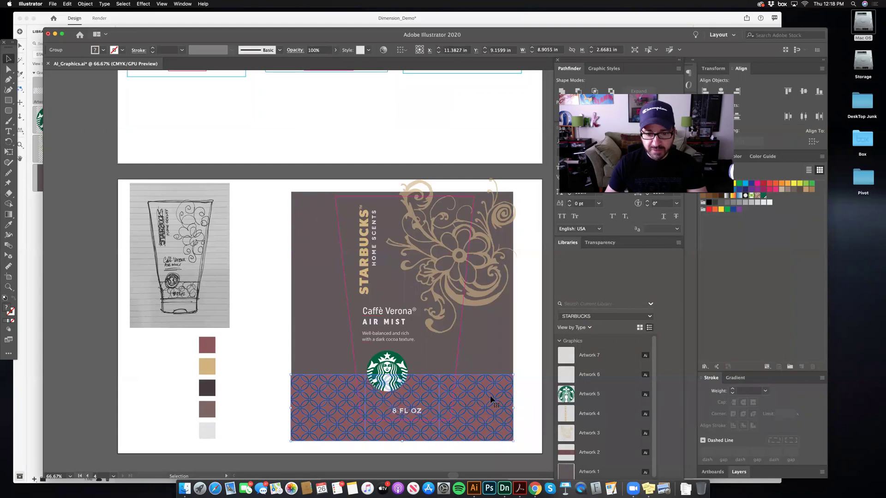
{"action": "left_click", "coordinate": [490, 345]}
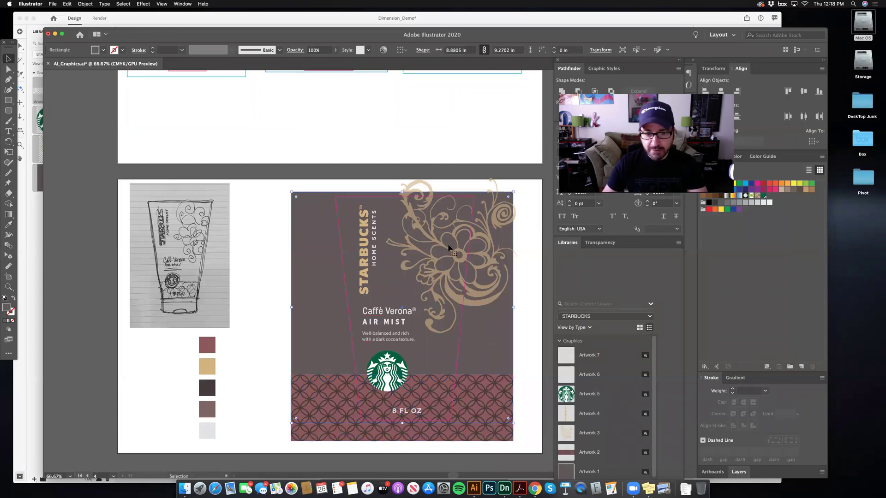
{"action": "left_click", "coordinate": [431, 240]}
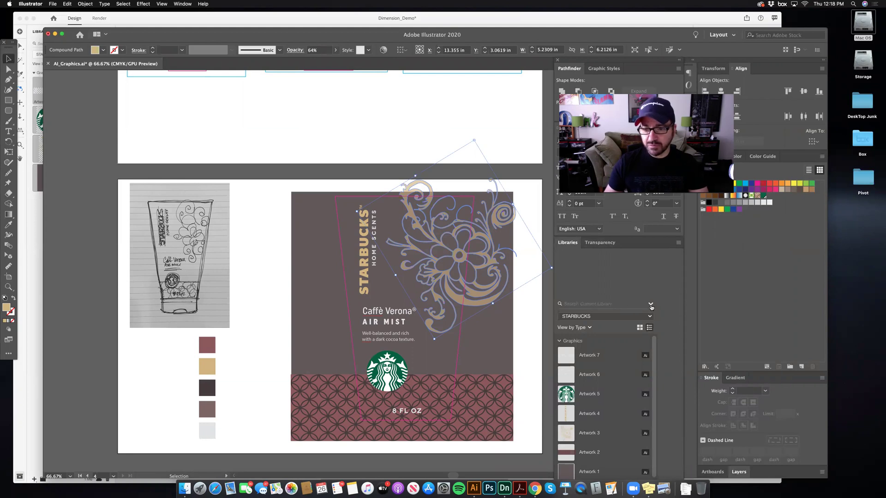
- Check the Libraries search scope and keep library items grouped by type
{"action": "left_click", "coordinate": [651, 304]}
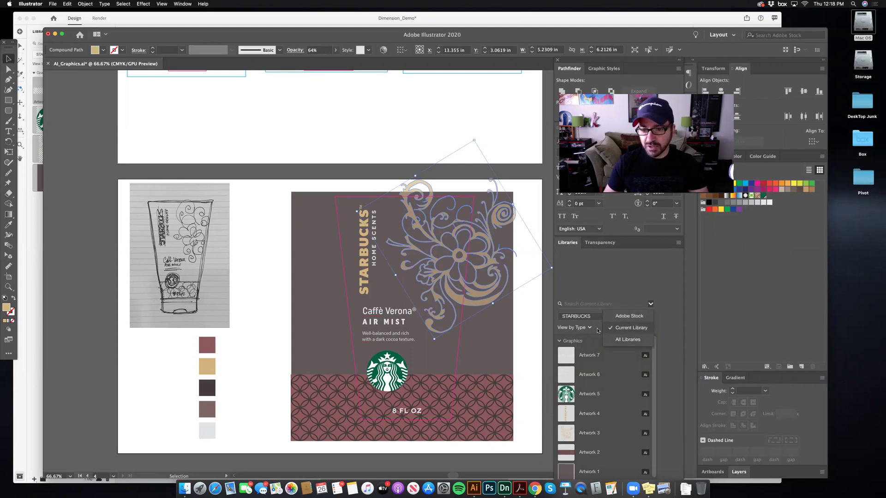
{"action": "left_click", "coordinate": [574, 327]}
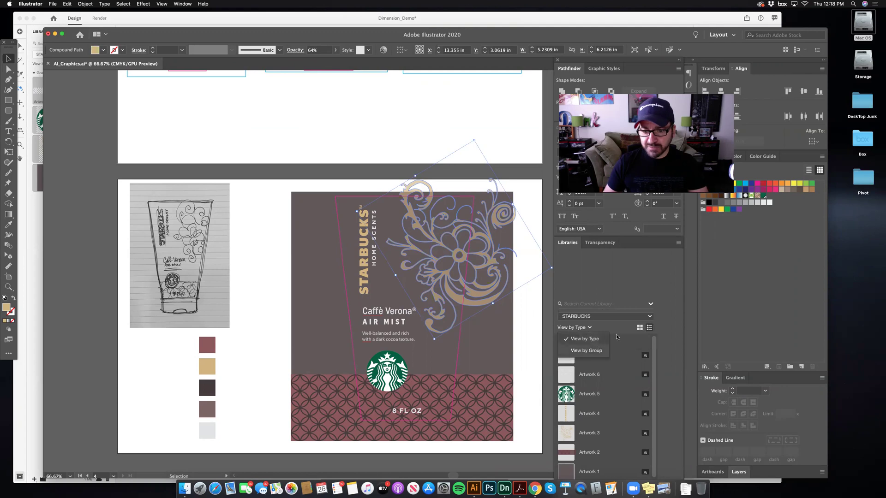
{"action": "left_click", "coordinate": [626, 300]}
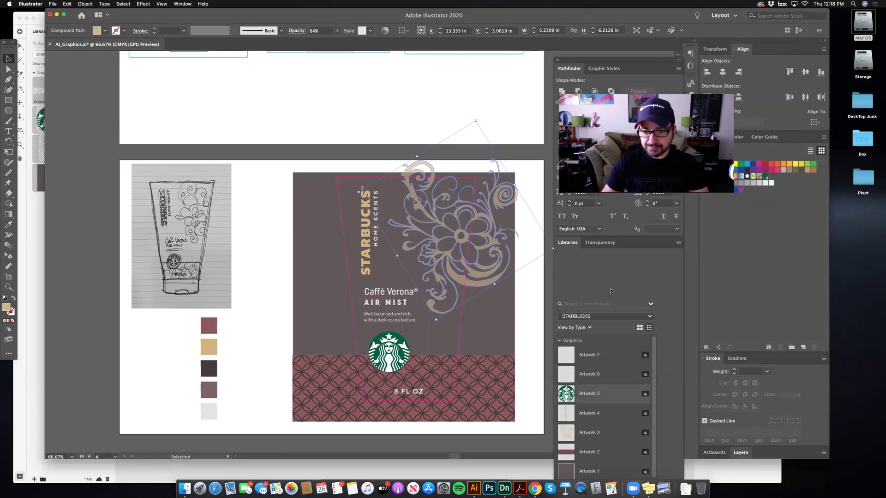
{"action": "left_click", "coordinate": [651, 304]}
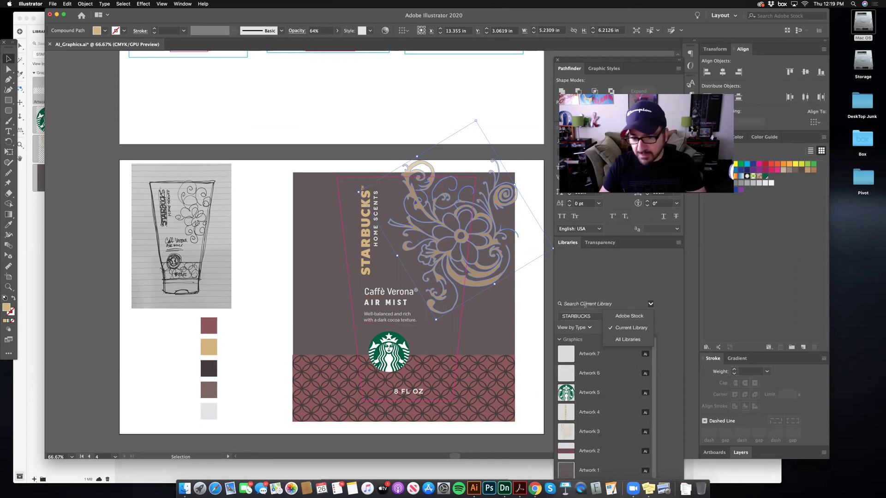
{"action": "left_click", "coordinate": [650, 304]}
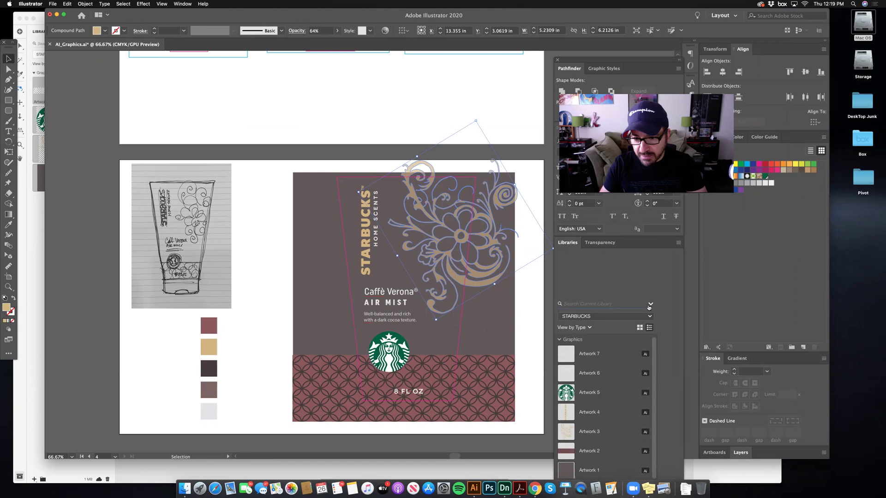
{"action": "left_click", "coordinate": [651, 305]}
{"action": "left_click", "coordinate": [651, 305]}
{"action": "left_click", "coordinate": [651, 306]}
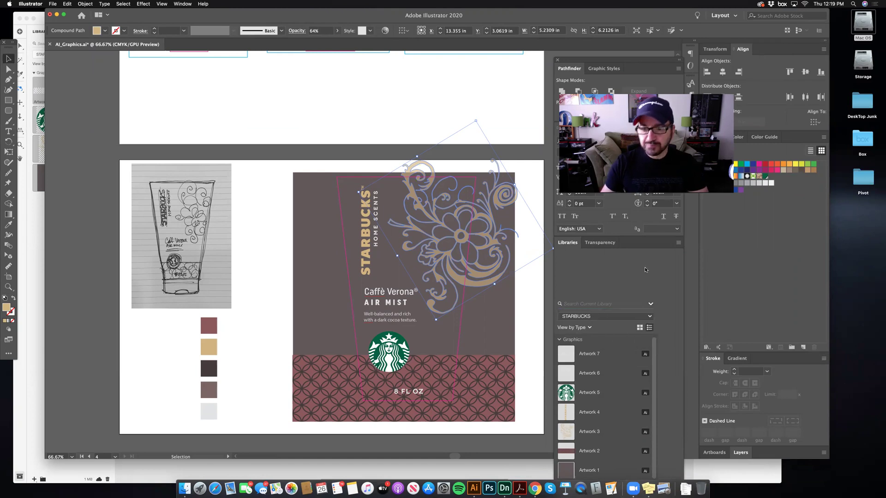
- Detach the STARBUCKS Libraries panel and float it beside the artwork next to Pathfinder
{"action": "left_click", "coordinate": [593, 243]}
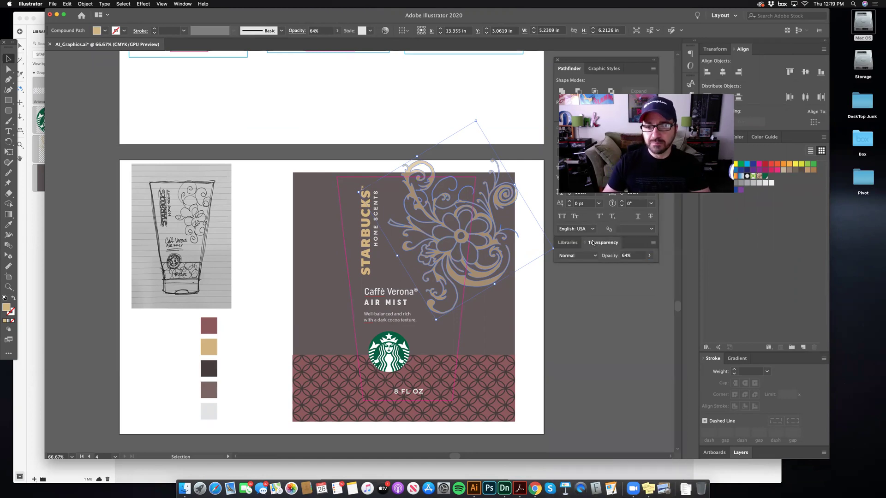
{"action": "left_click", "coordinate": [568, 244]}
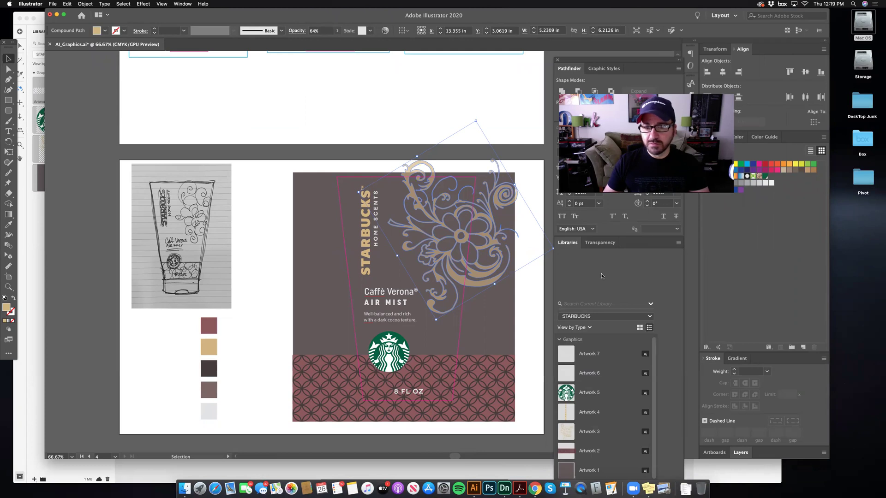
{"action": "left_click_drag", "start_coordinate": [567, 243], "coordinate": [720, 276]}
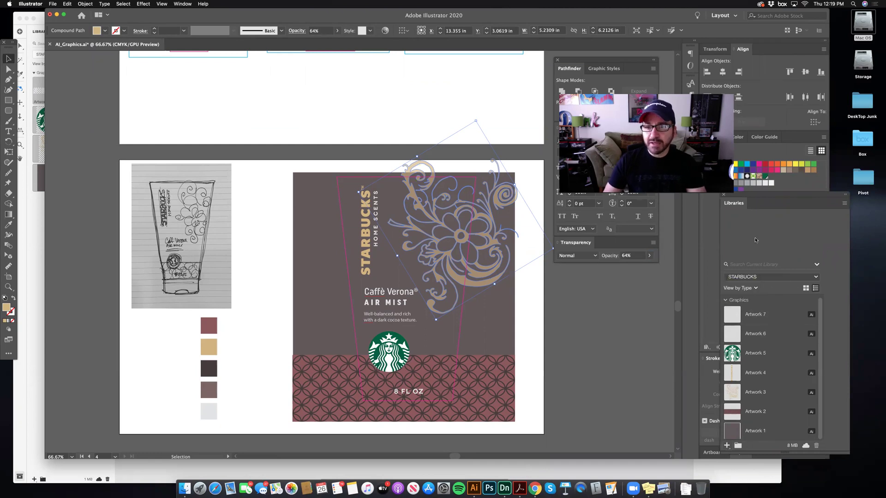
{"action": "left_click_drag", "start_coordinate": [768, 196], "coordinate": [608, 213]}
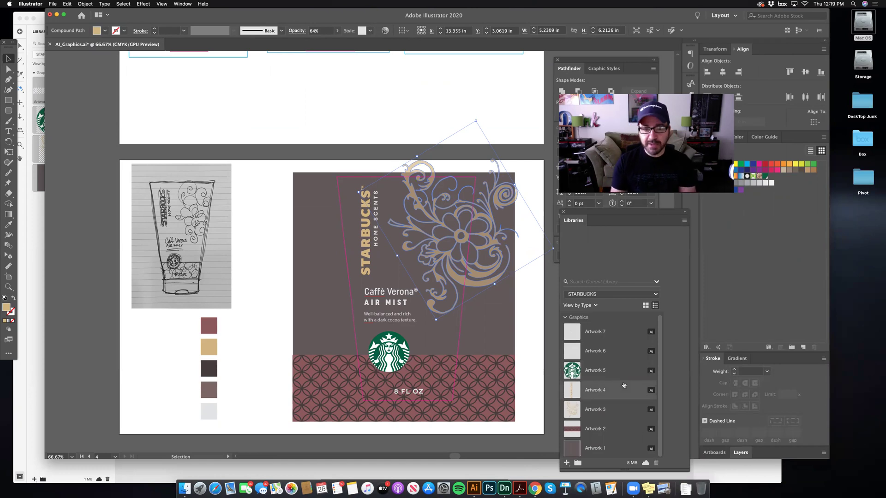
- Add the brown background rectangle to the STARBUCKS library as 'Background'
{"action": "left_click", "coordinate": [491, 335]}
{"action": "left_click", "coordinate": [489, 333]}
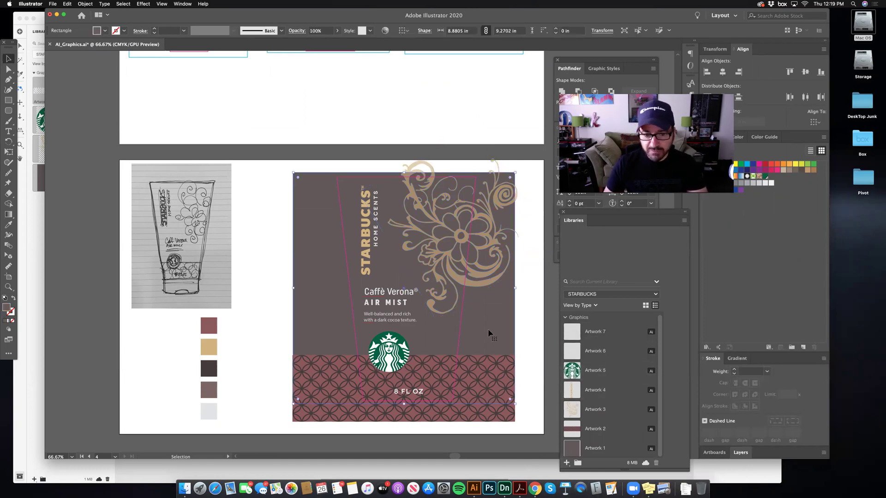
{"action": "right_click", "coordinate": [489, 333]}
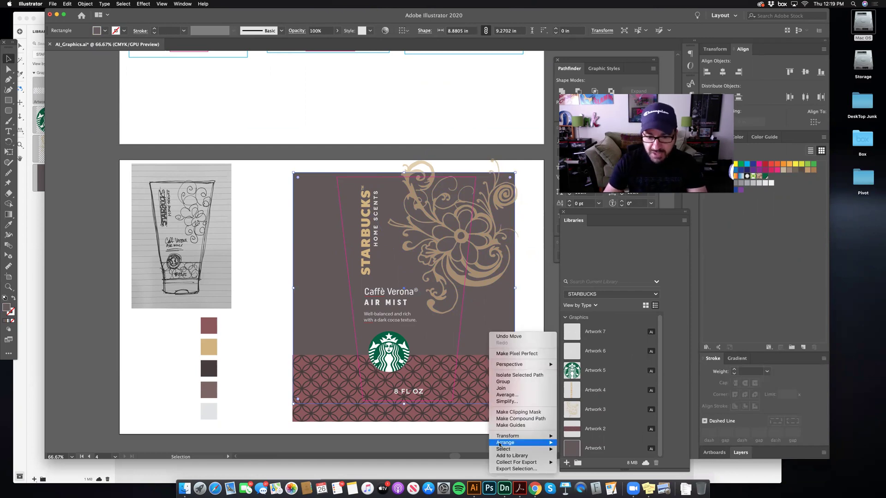
{"action": "left_click", "coordinate": [512, 455]}
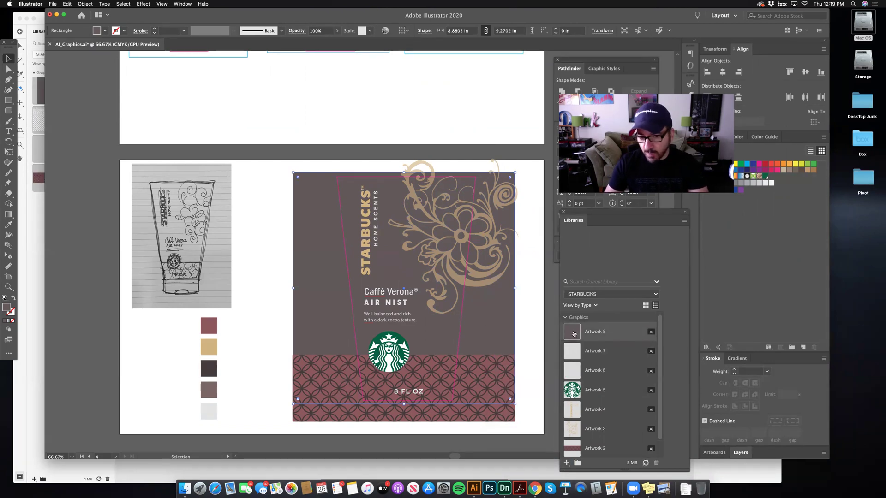
{"action": "double_click", "coordinate": [597, 333]}
{"action": "type", "text": "Background"}
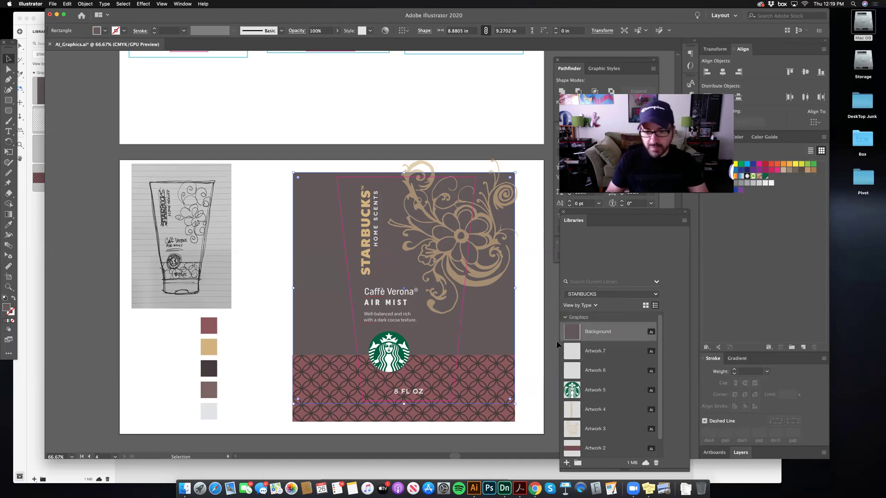
- Add the gold floral flourish to the library and name it 'Flower'
{"action": "left_click", "coordinate": [455, 268]}
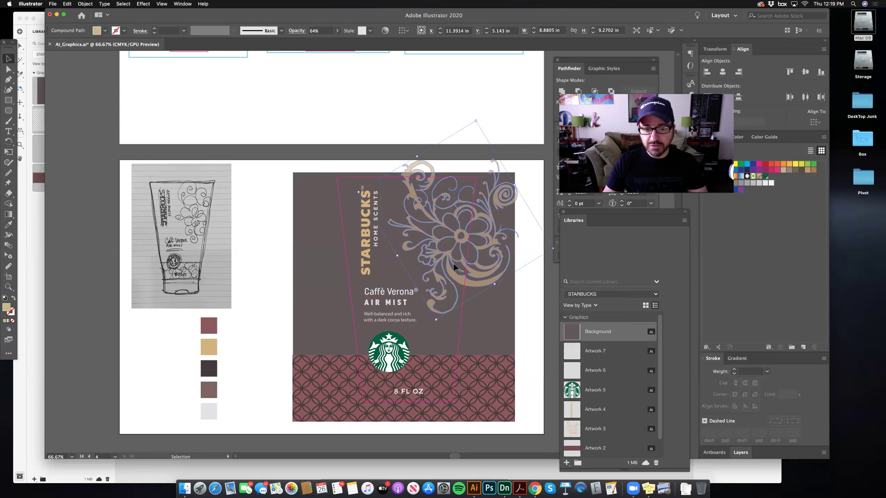
{"action": "right_click", "coordinate": [452, 271]}
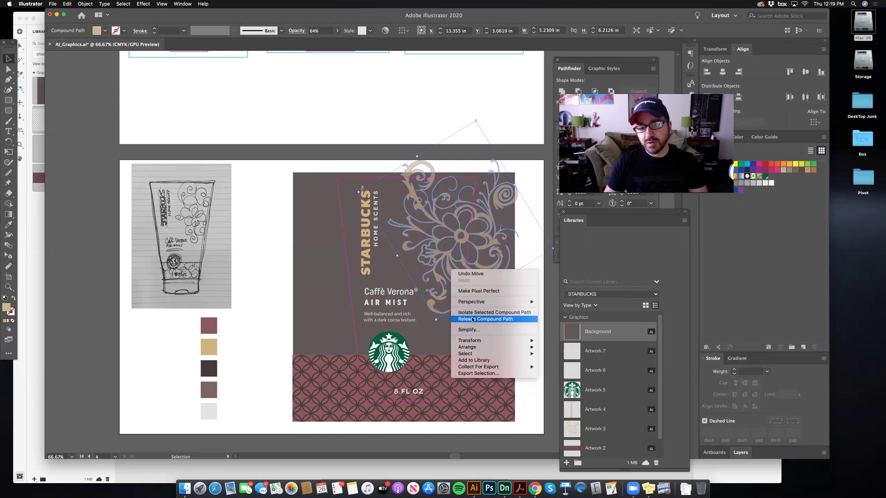
{"action": "key", "text": "Escape"}
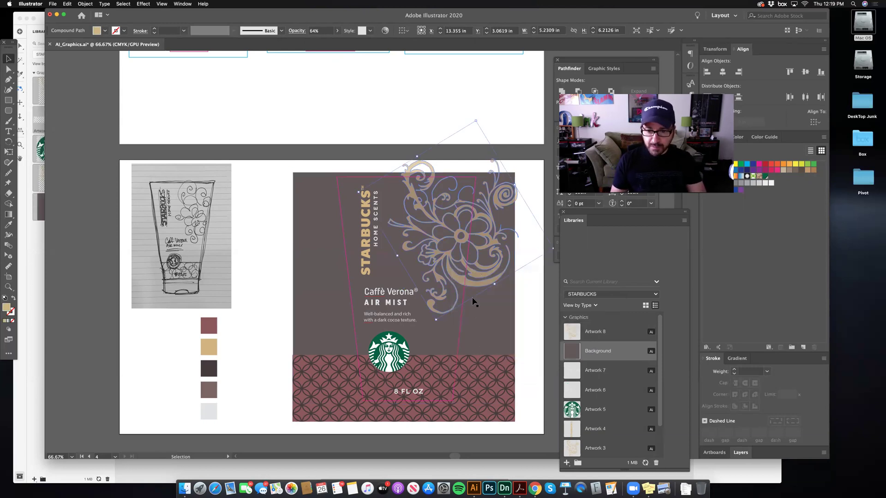
{"action": "double_click", "coordinate": [596, 332]}
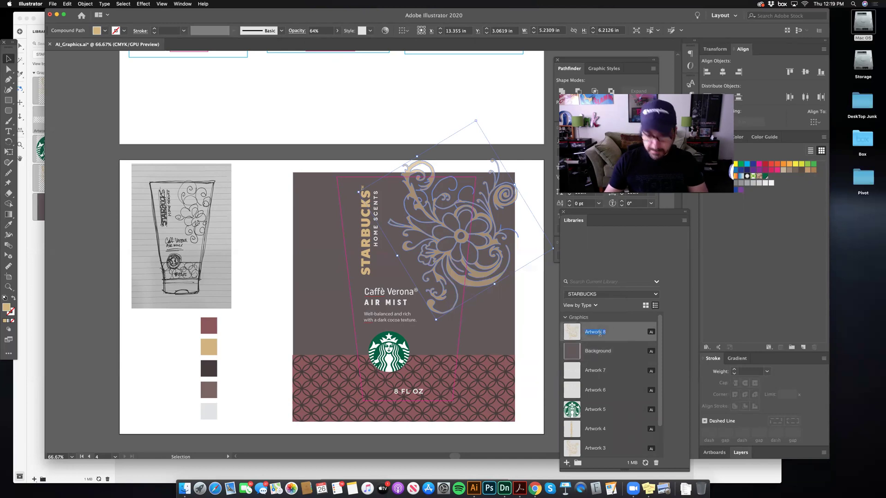
{"action": "type", "text": "Flow"}
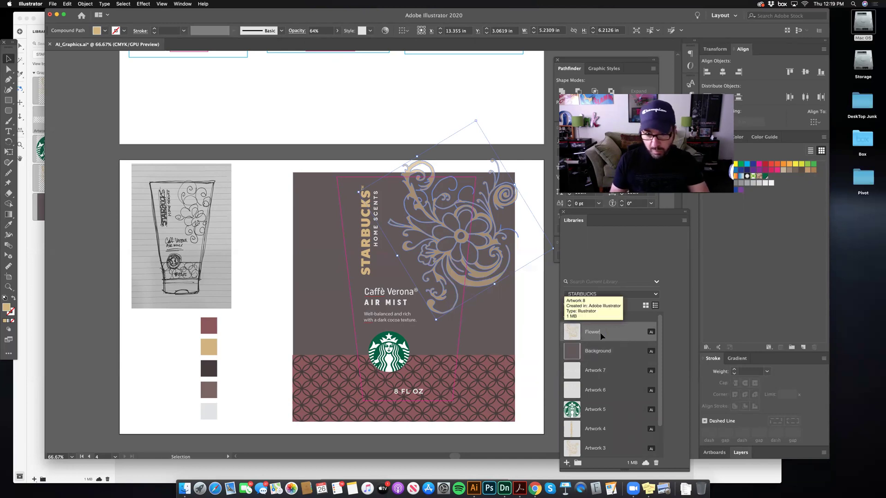
{"action": "type", "text": "er"}
{"action": "key", "text": "Return"}
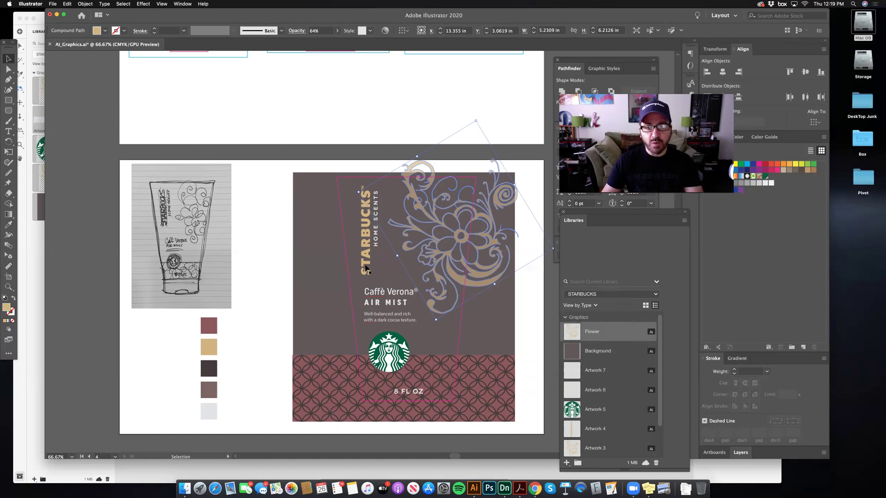
- Add the Caffè Verona product name and description text to the STARBUCKS library
{"action": "left_click", "coordinate": [389, 296]}
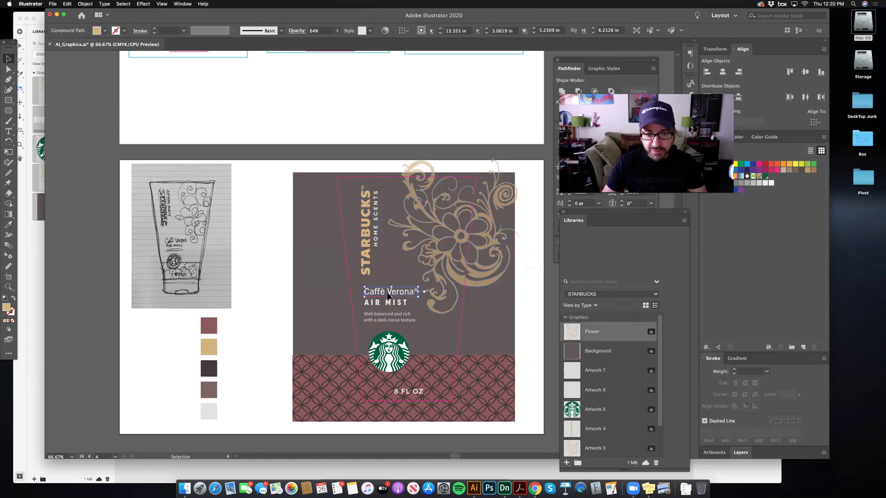
{"action": "left_click", "coordinate": [393, 318]}
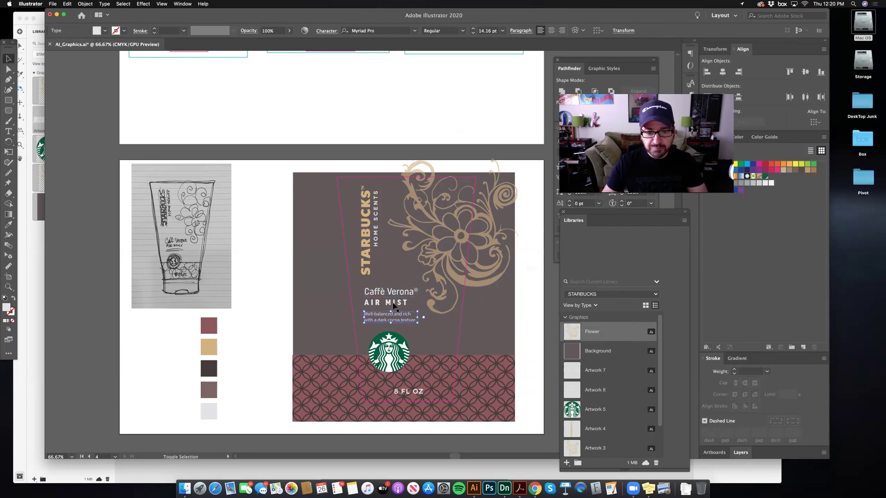
{"action": "left_click", "coordinate": [394, 305], "text": "shift"}
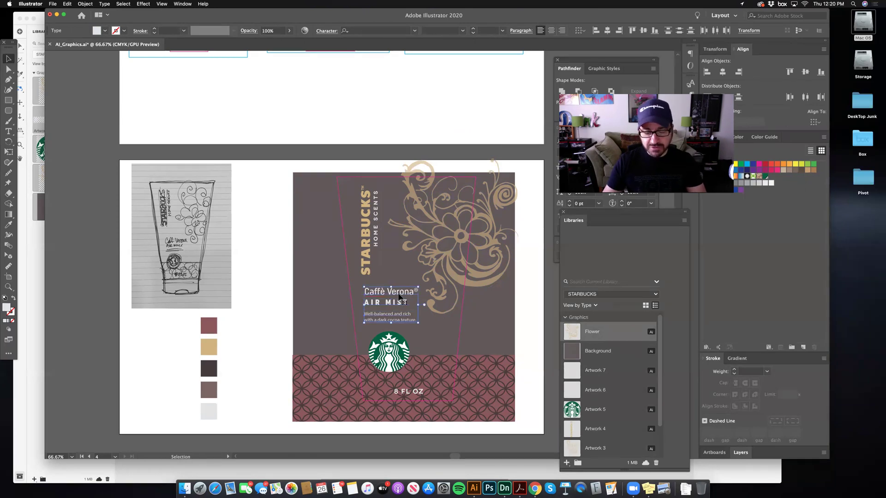
{"action": "right_click", "coordinate": [399, 294]}
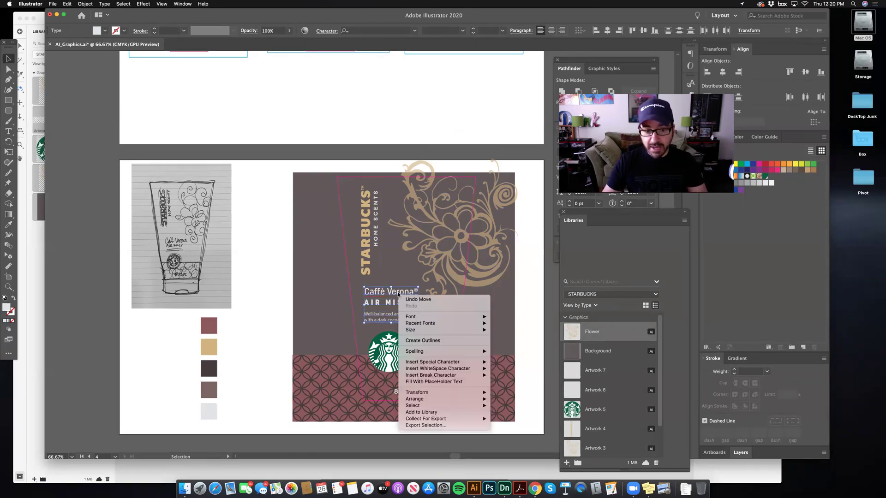
{"action": "left_click", "coordinate": [431, 412]}
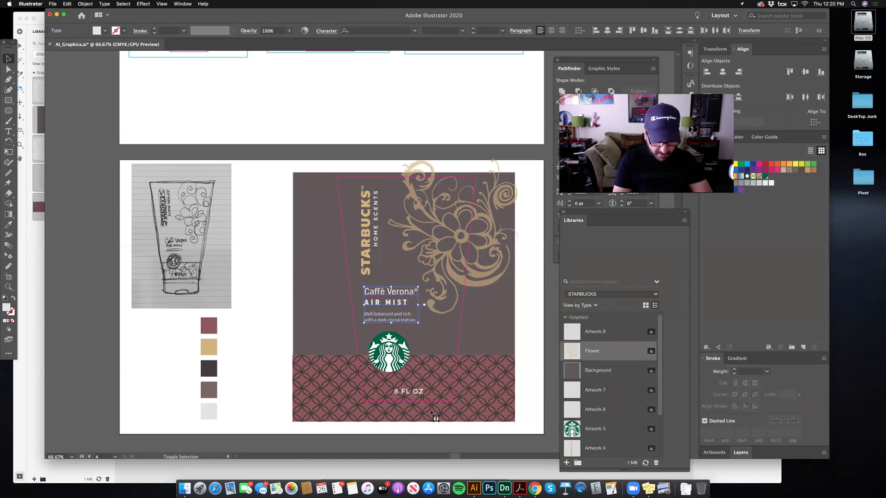
{"action": "key", "text": "shift+t"}
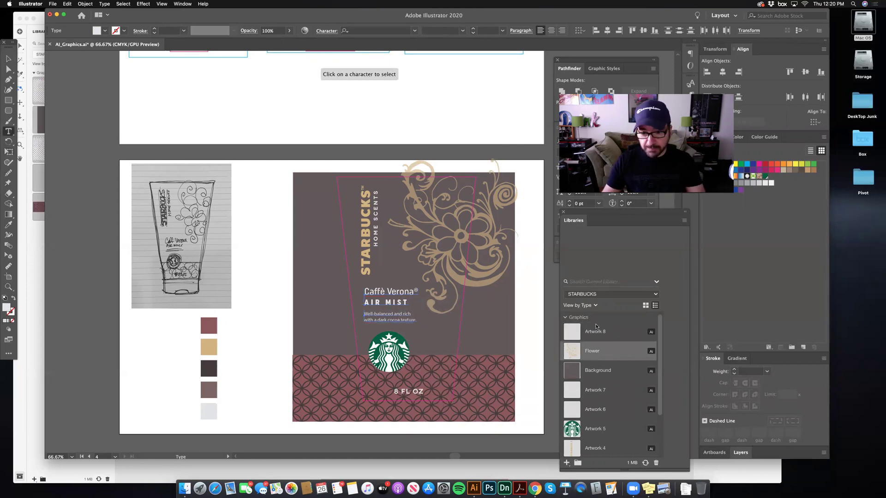
- Rename library graphic Artwork 8 to 'Text' and switch back to Adobe Dimension
{"action": "double_click", "coordinate": [597, 332]}
{"action": "type", "text": "Te"}
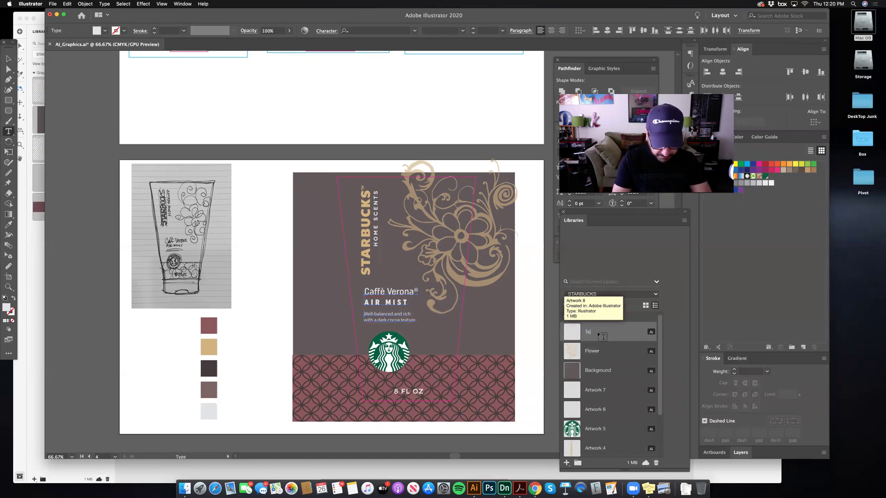
{"action": "type", "text": "xt"}
{"action": "key", "text": "Return"}
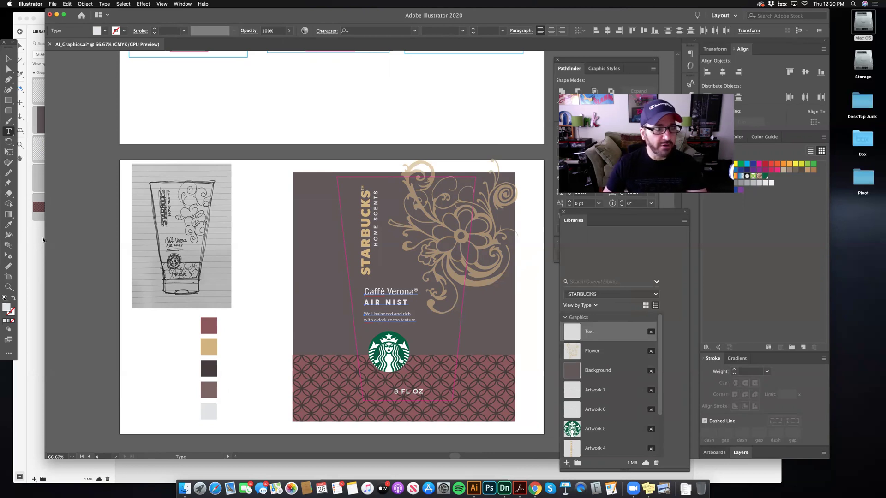
{"action": "key", "text": "super+Tab"}
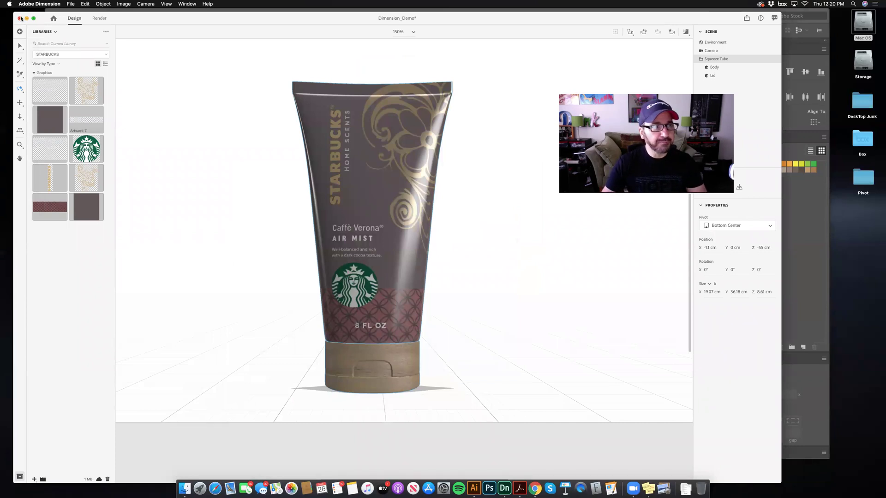
- Create a new Dimension document, discarding unsaved changes to the tube demo
{"action": "key", "text": "super+n"}
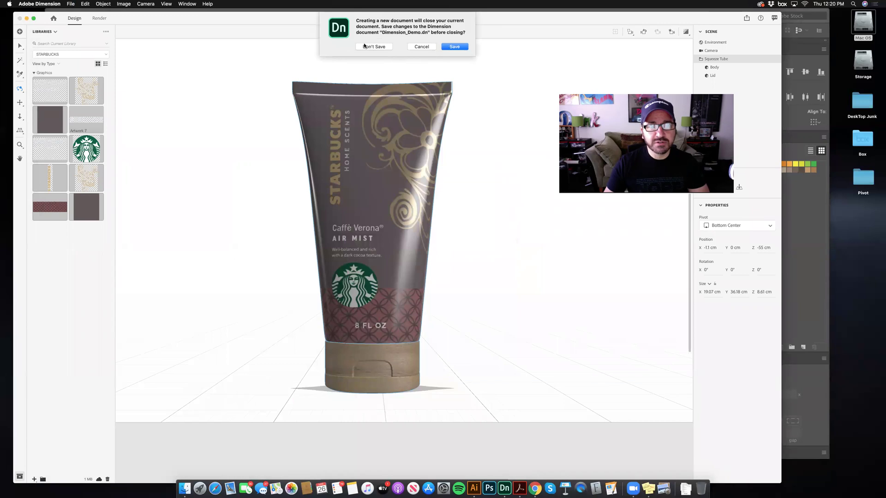
{"action": "left_click", "coordinate": [364, 46]}
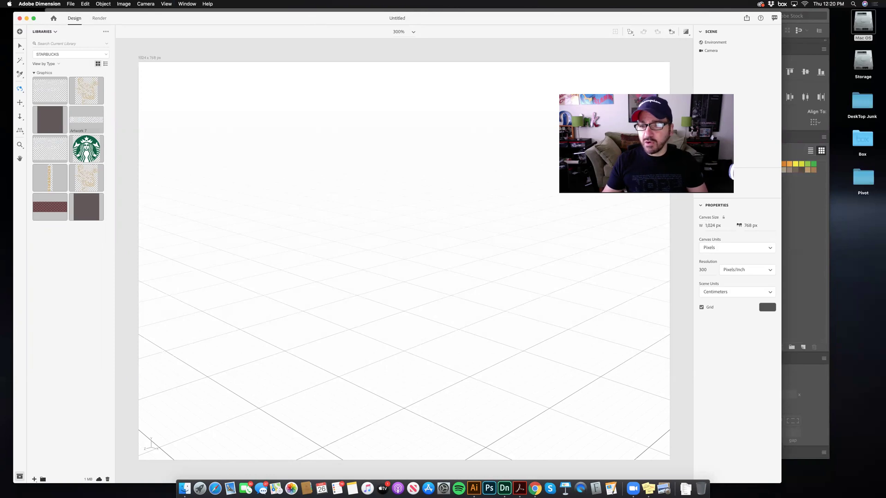
- Set the canvas size to 2500 × 1500 px, keeping resolution at 300 ppi
{"action": "left_click", "coordinate": [709, 226]}
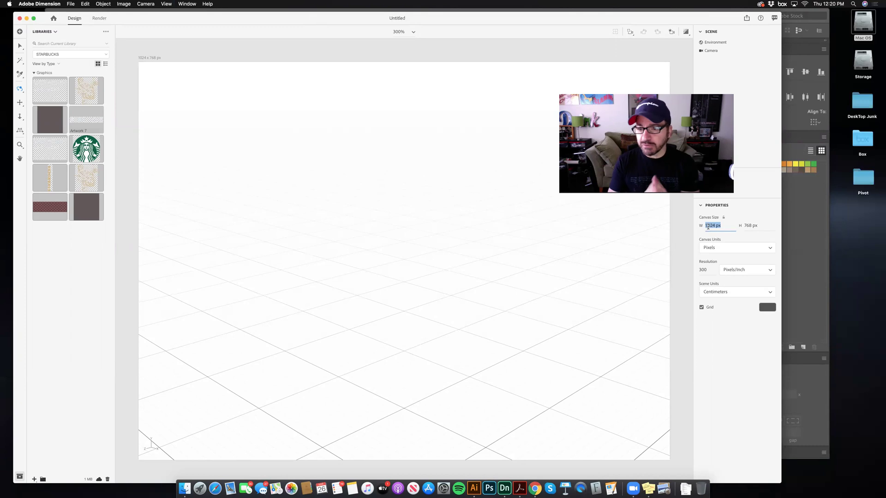
{"action": "key", "text": "Return"}
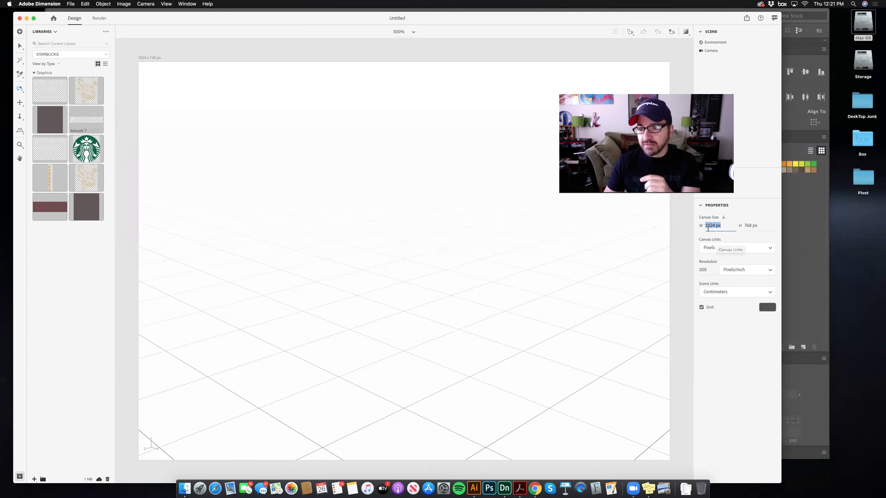
{"action": "type", "text": "2500"}
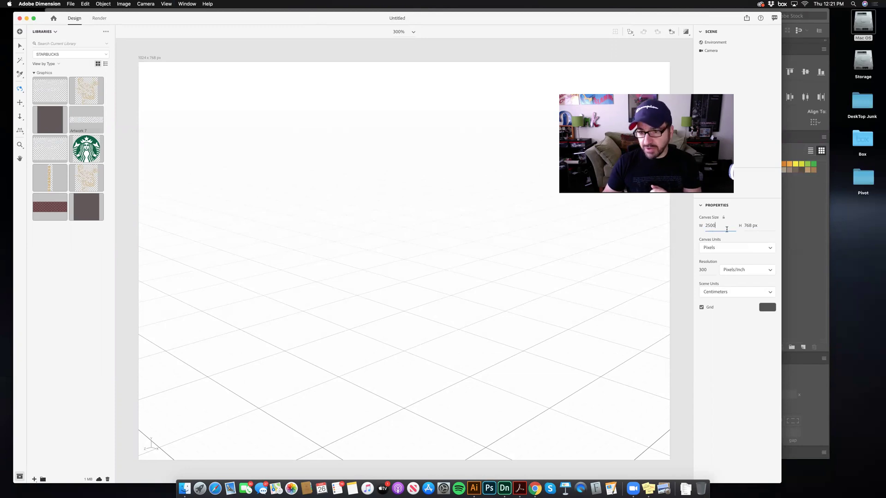
{"action": "left_click", "coordinate": [747, 225]}
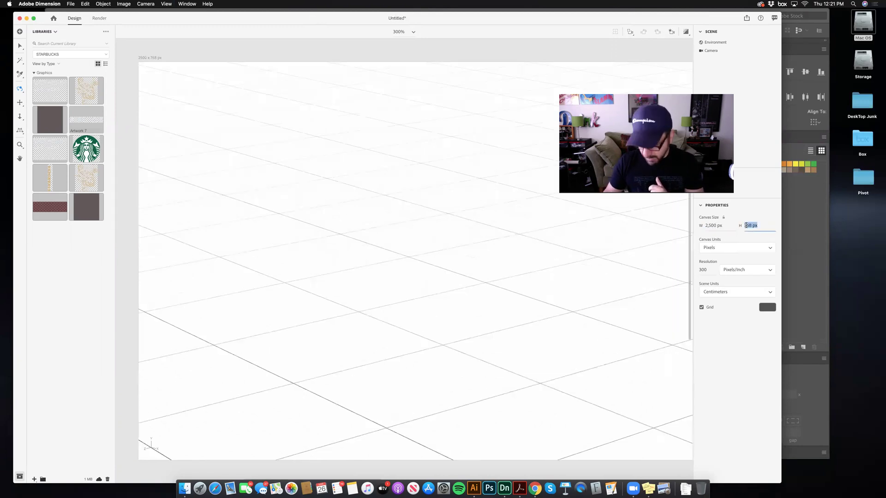
{"action": "key", "text": "BackSpace"}
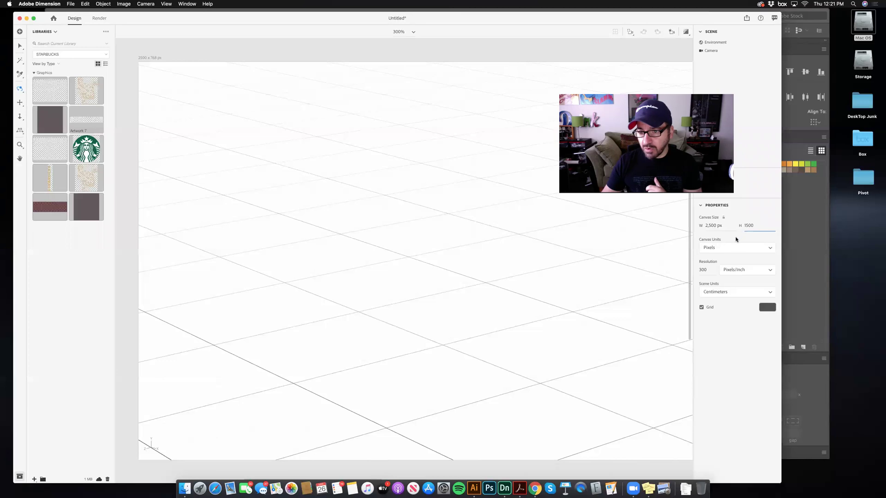
{"action": "left_click", "coordinate": [705, 271]}
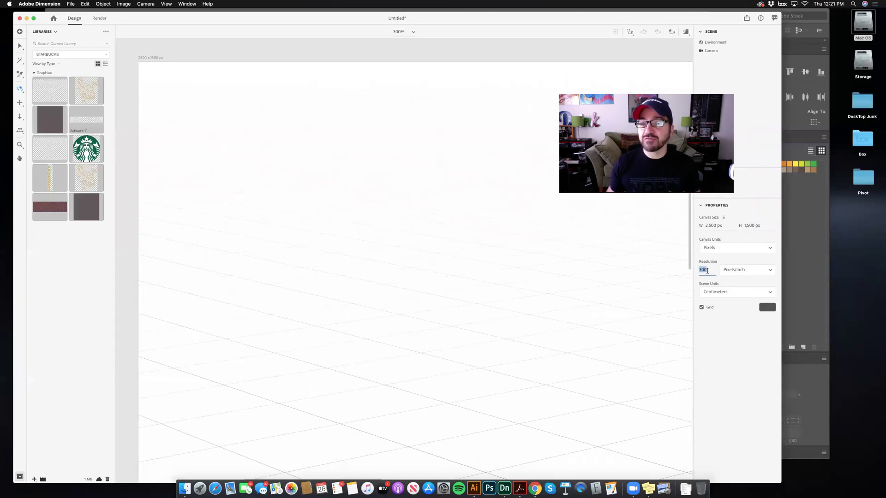
{"action": "key", "text": "Return"}
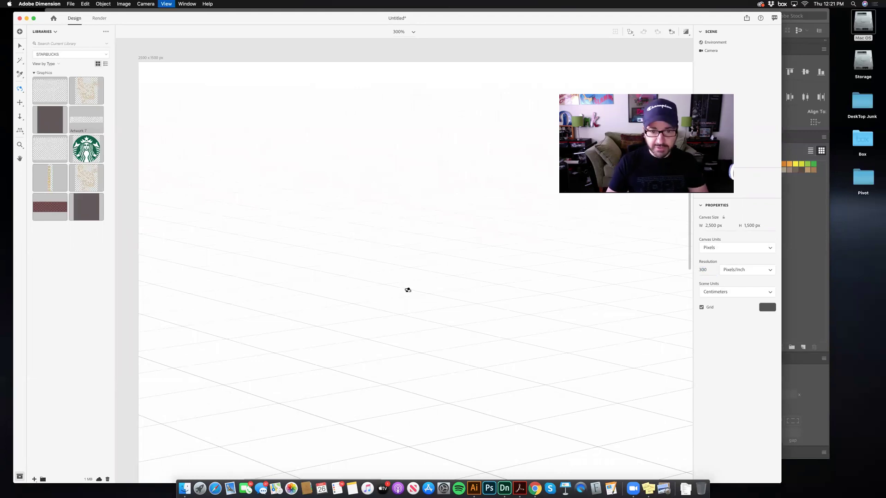
{"action": "key", "text": "super+minus"}
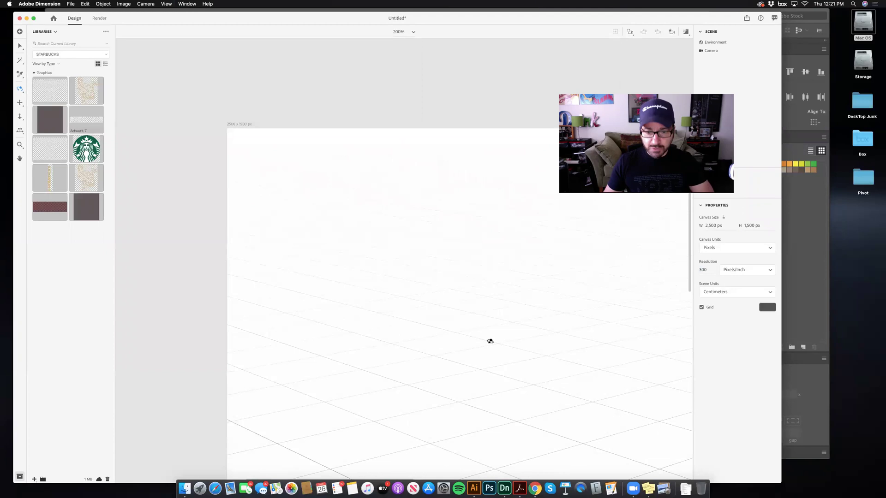
{"action": "left_click_drag", "start_coordinate": [504, 356], "coordinate": [426, 308]}
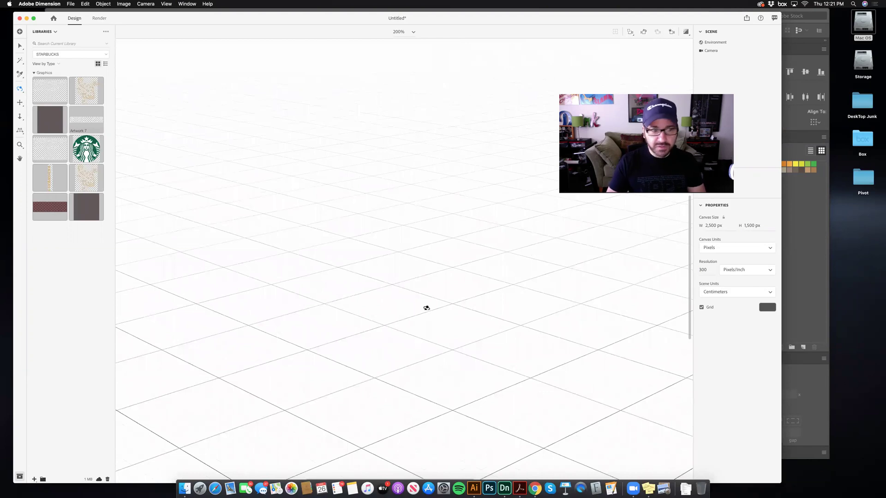
{"action": "left_click", "coordinate": [20, 145]}
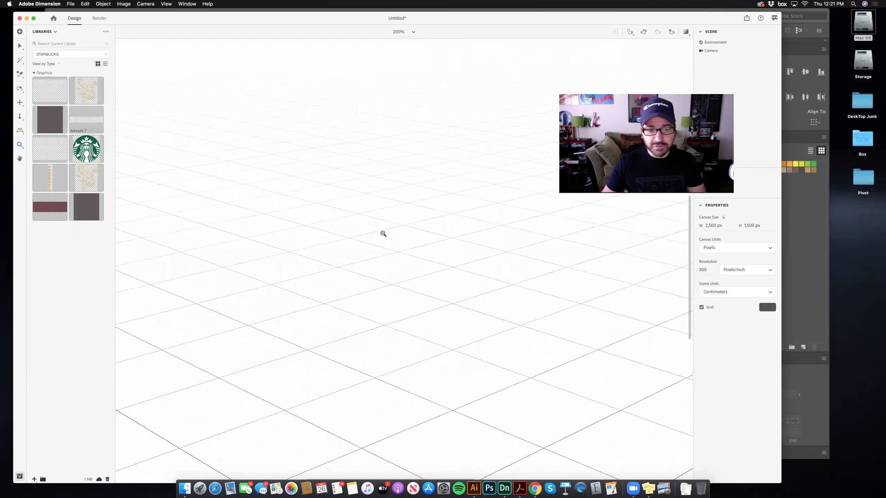
{"action": "scroll", "coordinate": [383, 234], "scroll_direction": "up", "scroll_amount": 10}
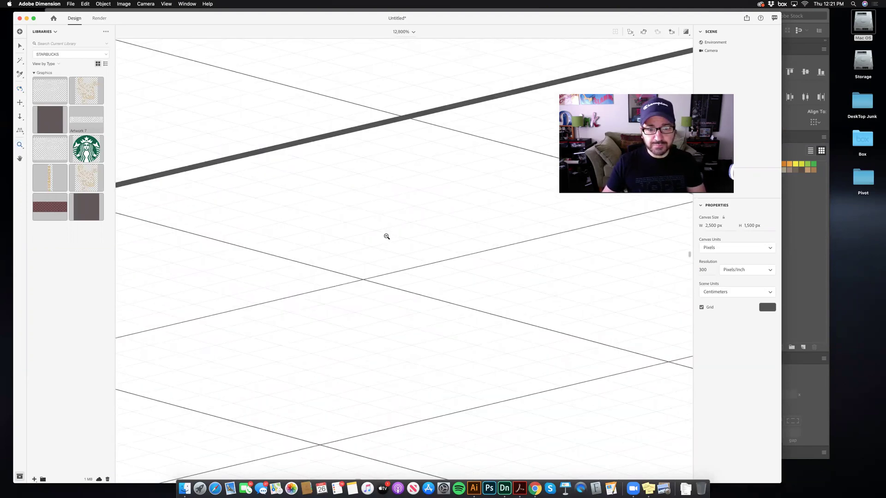
{"action": "scroll", "coordinate": [386, 236], "scroll_direction": "down", "scroll_amount": 5}
{"action": "scroll", "coordinate": [387, 236], "scroll_direction": "down", "scroll_amount": 8}
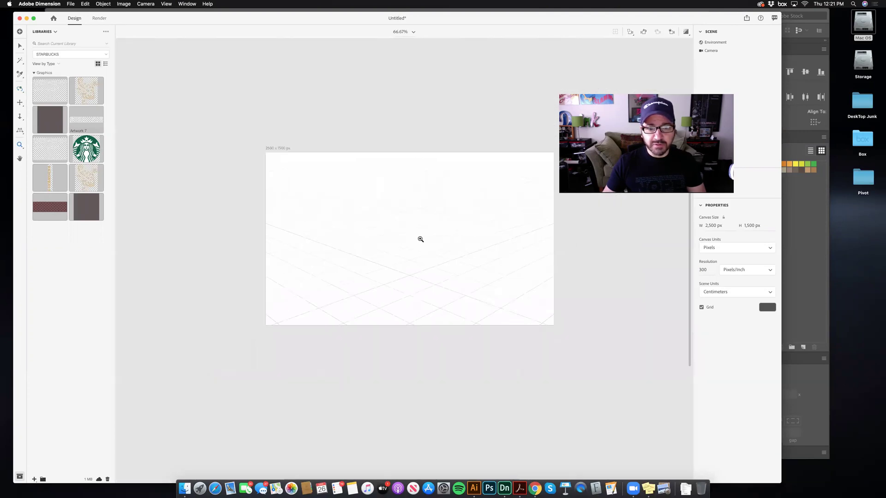
{"action": "left_click", "coordinate": [420, 240]}
{"action": "left_click", "coordinate": [420, 240]}
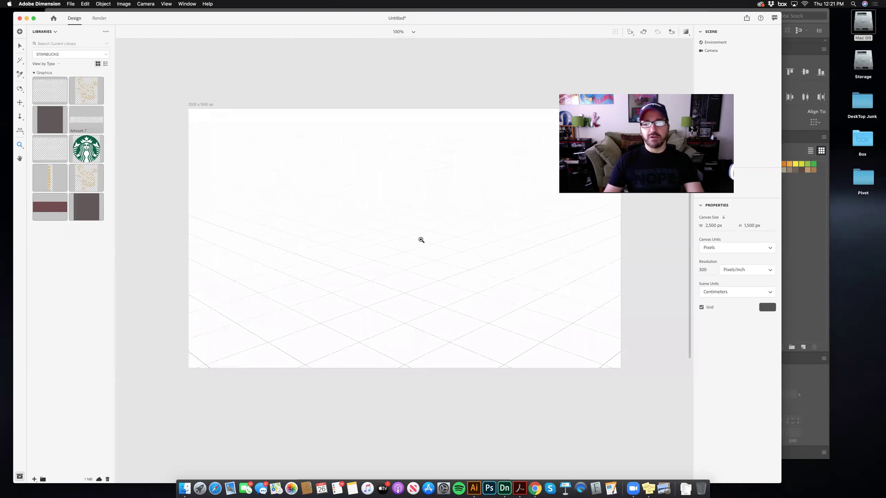
{"action": "left_click", "coordinate": [420, 240]}
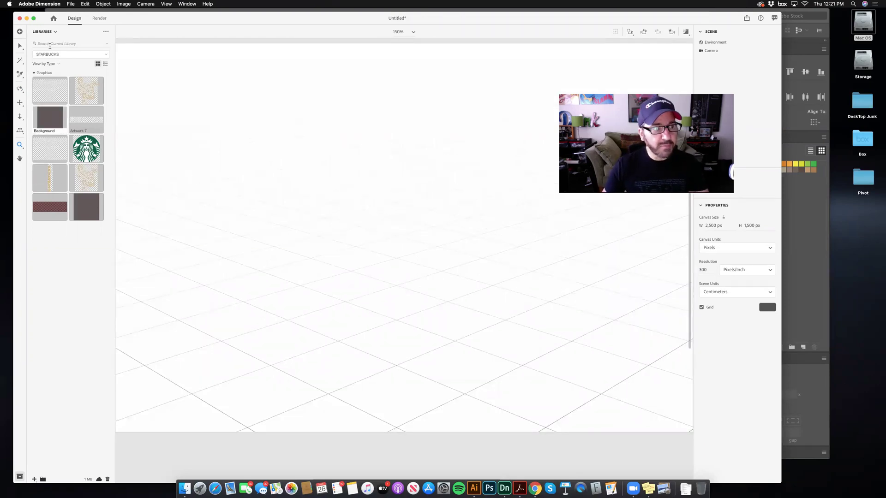
- Show Starter Assets in the assets panel and scroll up to the Models section
{"action": "left_click", "coordinate": [52, 31]}
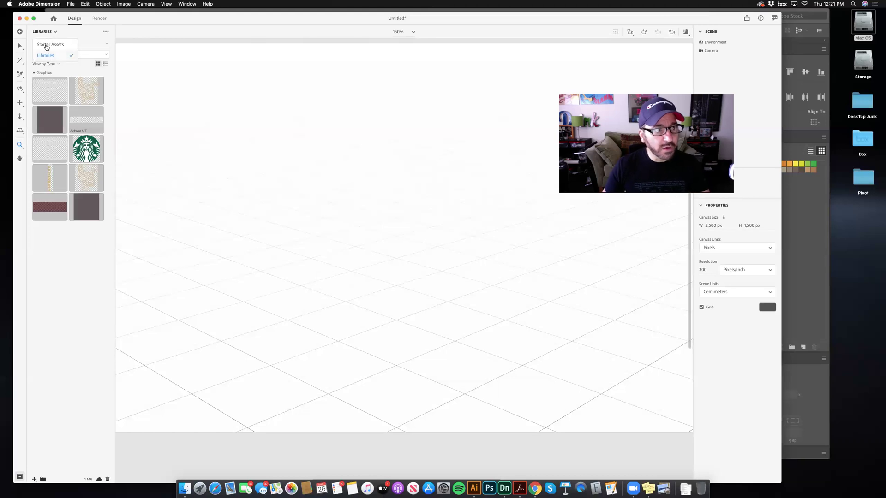
{"action": "left_click", "coordinate": [47, 46]}
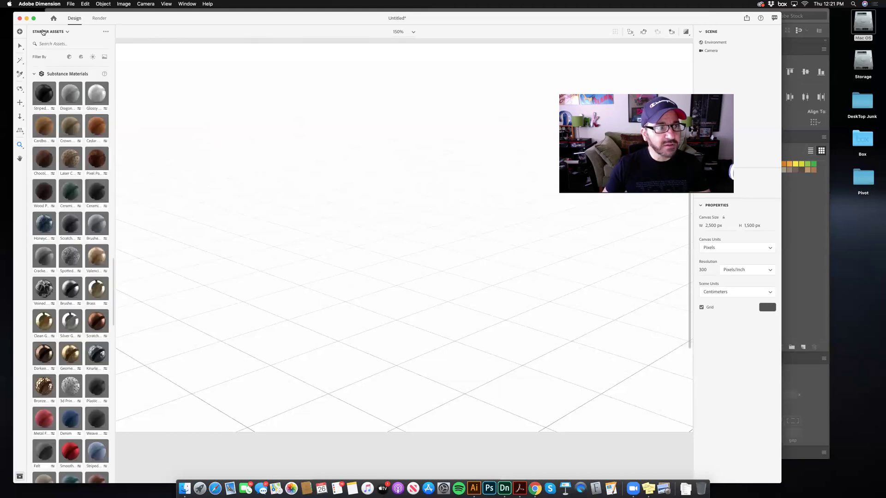
{"action": "left_click", "coordinate": [45, 32]}
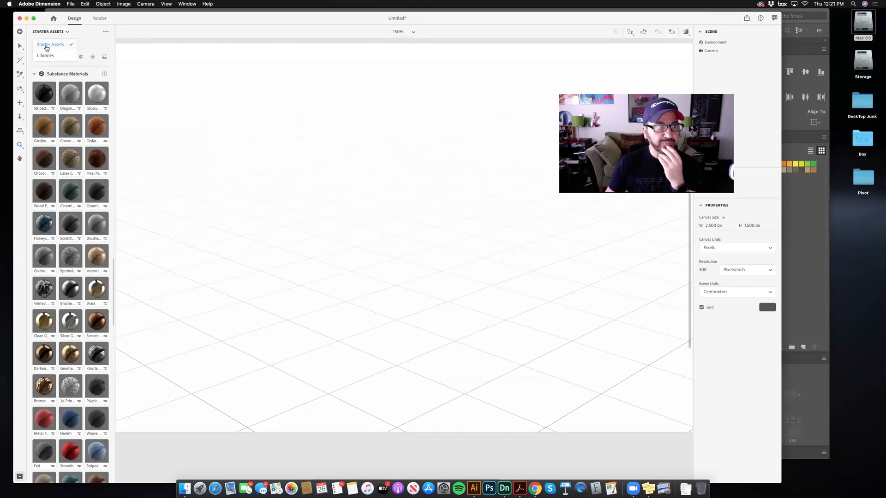
{"action": "left_click", "coordinate": [48, 45]}
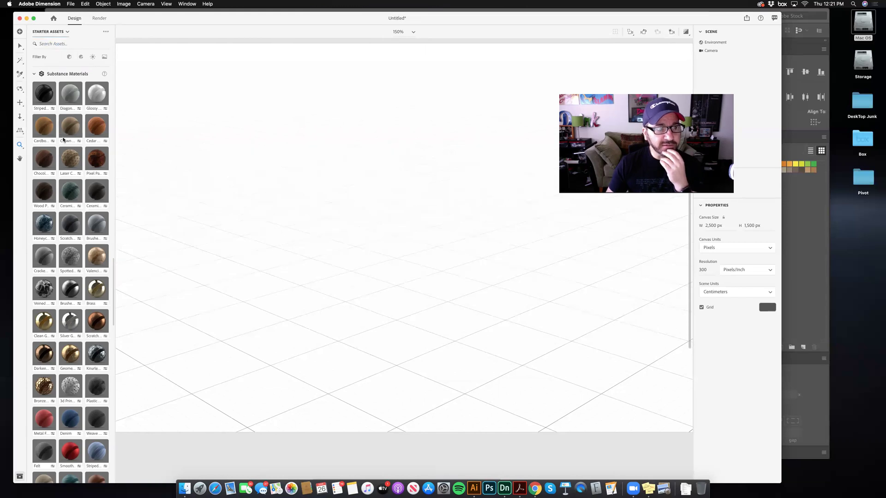
{"action": "scroll", "coordinate": [65, 143], "scroll_direction": "up", "scroll_amount": 15}
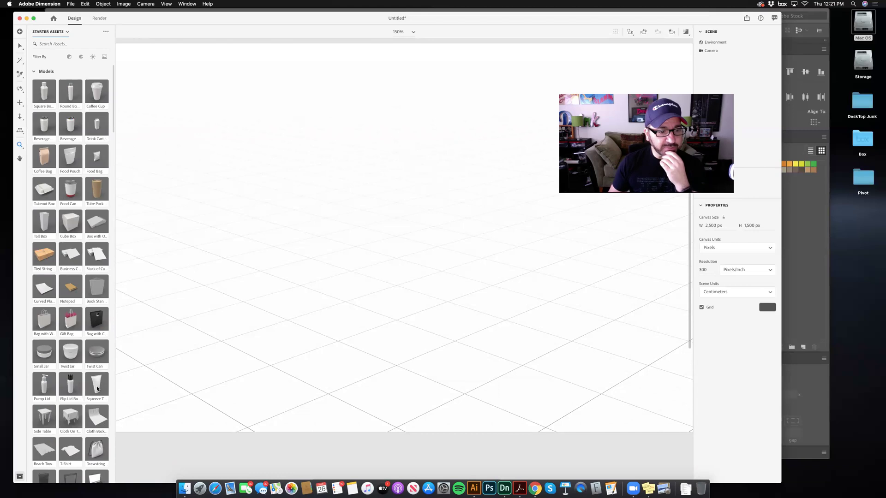
- Drag the Squeeze Tube model onto the canvas and frame it in a low frontal view
{"action": "left_click_drag", "start_coordinate": [96, 391], "coordinate": [397, 340]}
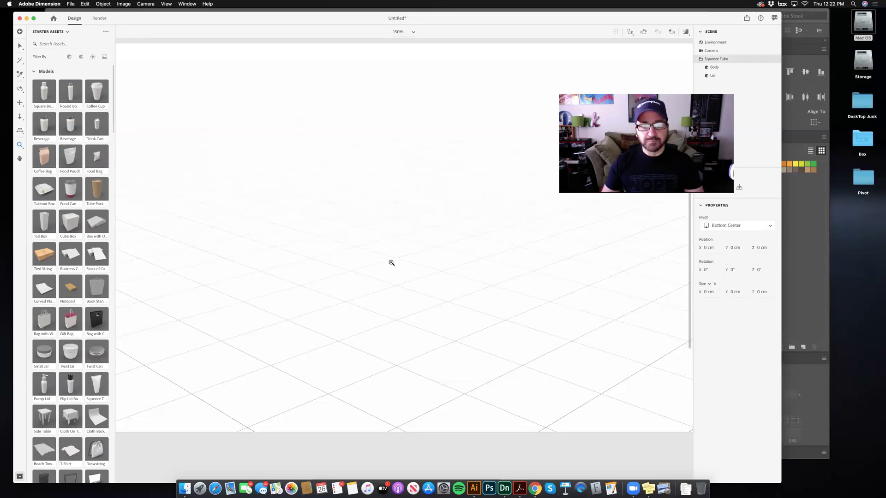
{"action": "key", "text": "super+0"}
{"action": "left_click_drag", "start_coordinate": [402, 261], "coordinate": [402, 329]}
{"action": "left_click", "coordinate": [20, 89]}
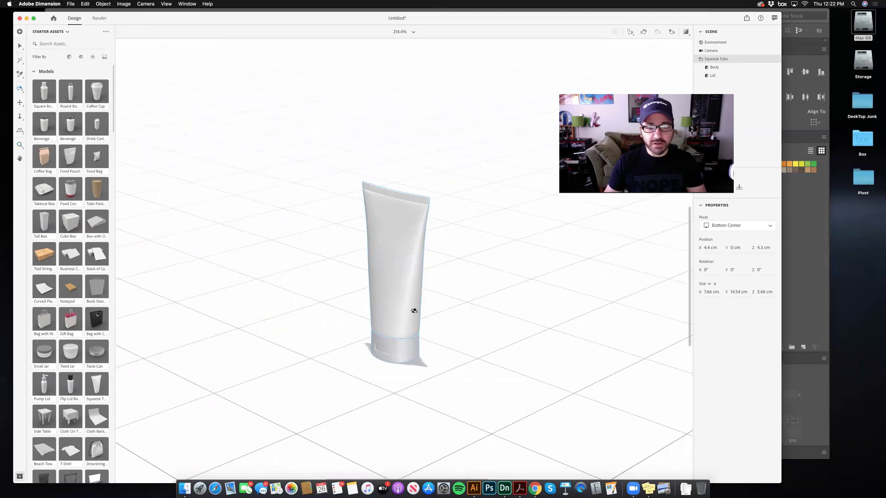
{"action": "left_click_drag", "start_coordinate": [413, 312], "coordinate": [498, 302]}
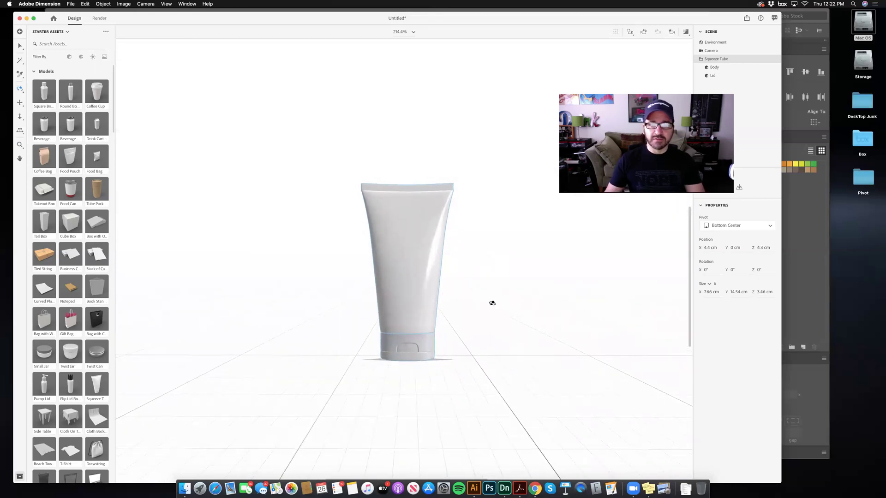
{"action": "scroll", "coordinate": [491, 303], "scroll_direction": "up", "scroll_amount": 5}
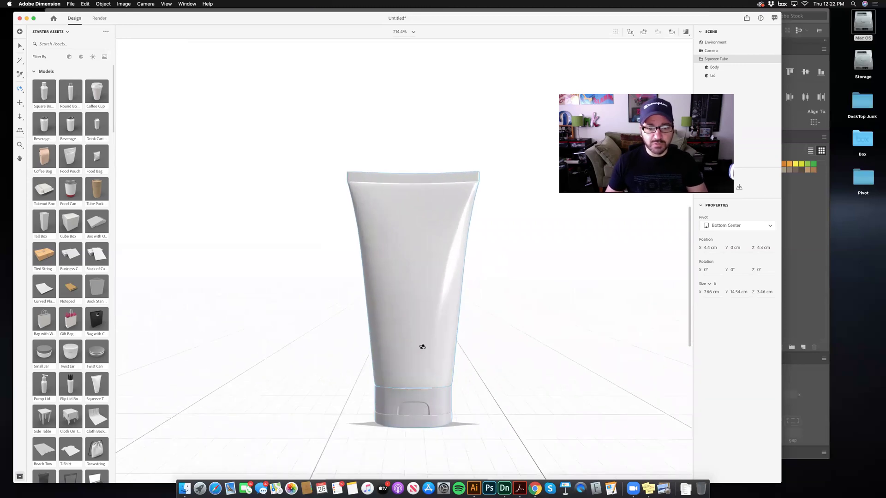
{"action": "left_click", "coordinate": [21, 160]}
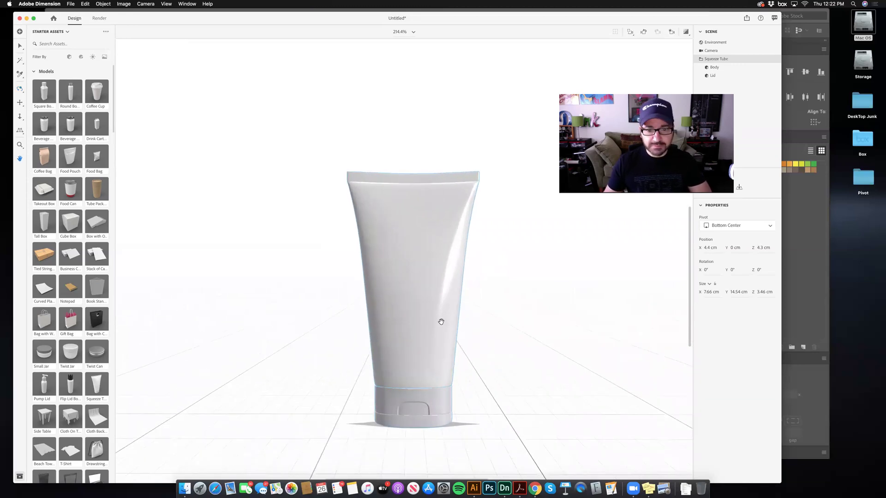
{"action": "left_click_drag", "start_coordinate": [439, 319], "coordinate": [425, 292]}
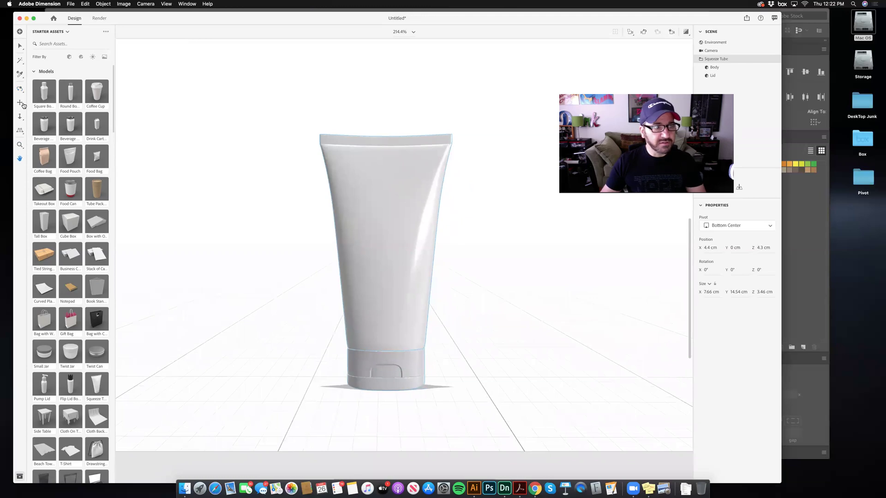
{"action": "left_click", "coordinate": [20, 89]}
{"action": "left_click_drag", "start_coordinate": [362, 262], "coordinate": [364, 263]}
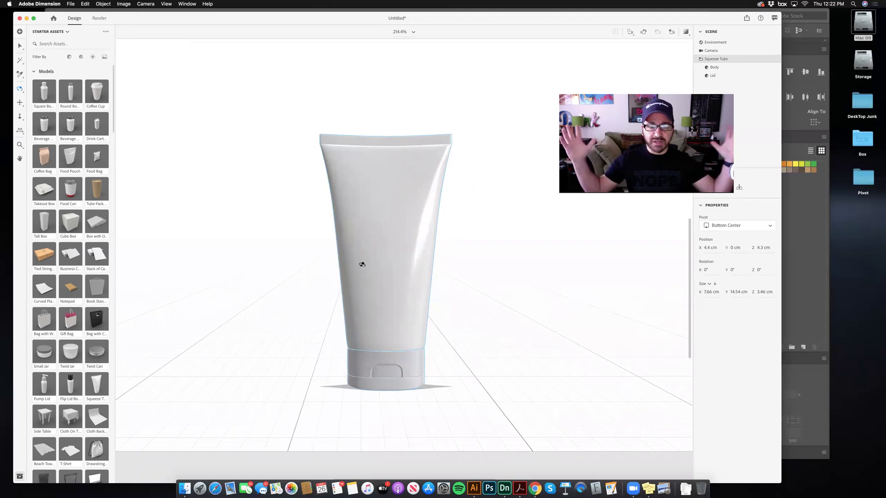
{"action": "key", "text": "super+0"}
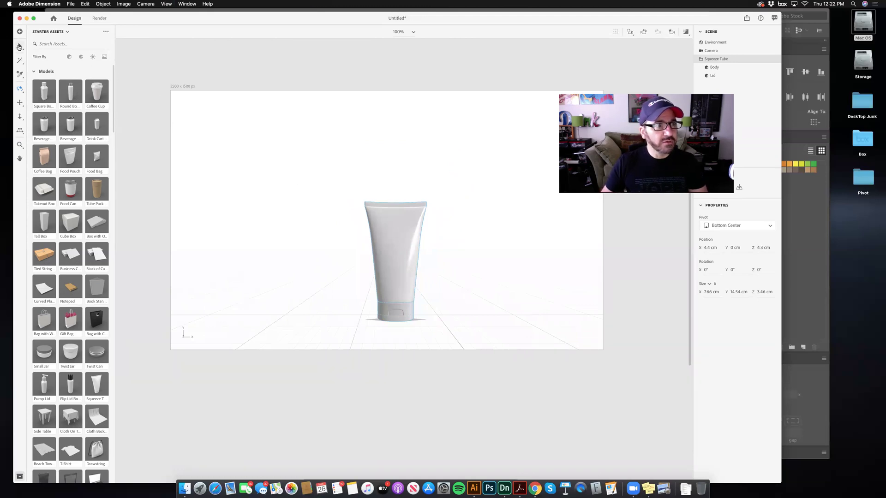
- Enlarge the squeeze tube uniformly with the Scale Tool to 10.43 × 19.79 × 4.71 cm
{"action": "left_click", "coordinate": [20, 46]}
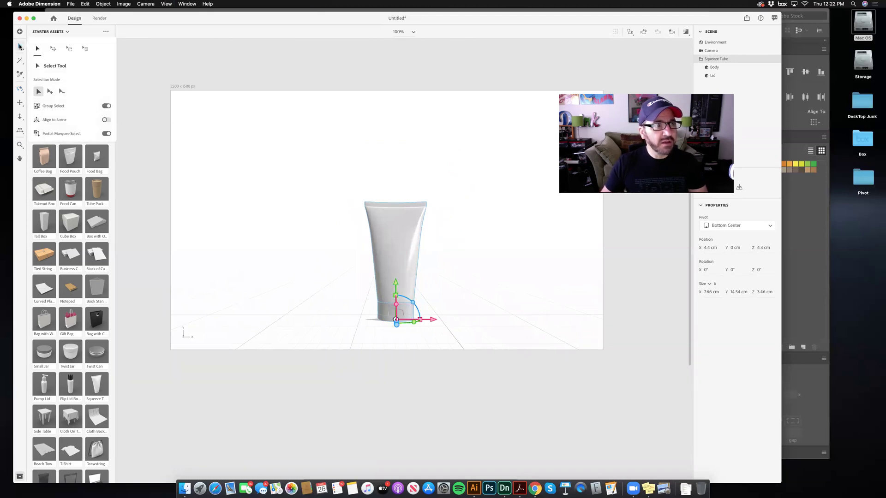
{"action": "left_click", "coordinate": [85, 49]}
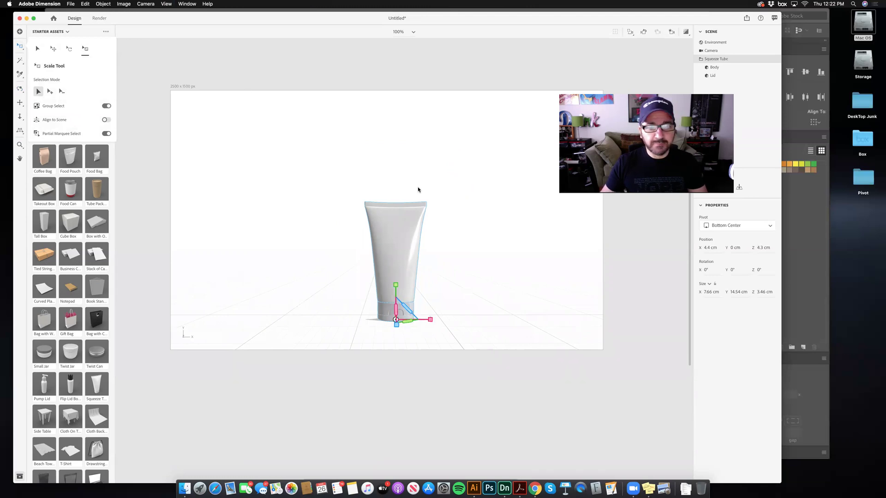
{"action": "left_click_drag", "start_coordinate": [428, 204], "coordinate": [450, 175]}
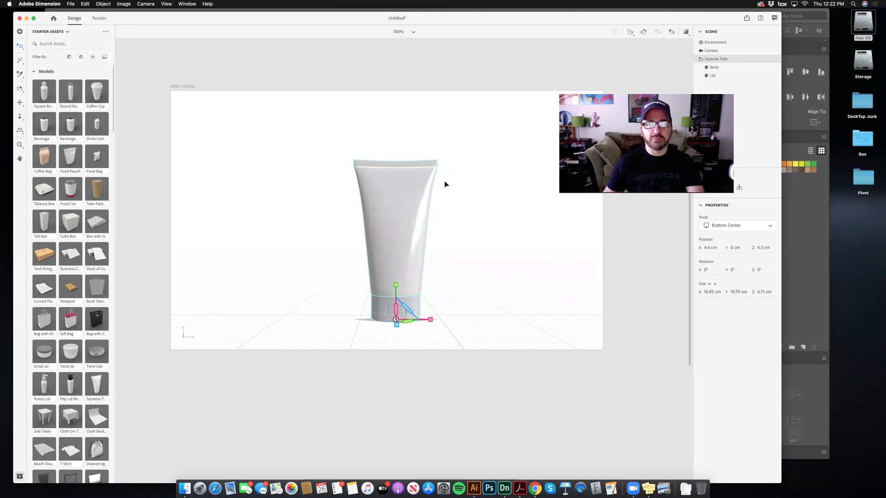
{"action": "left_click", "coordinate": [356, 265]}
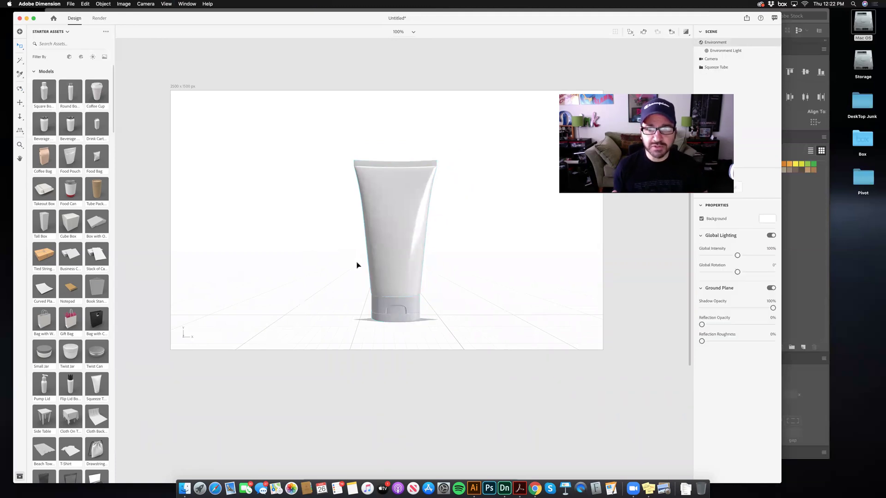
- Switch the assets panel to the STARBUCKS Creative Cloud library
{"action": "left_click", "coordinate": [50, 32]}
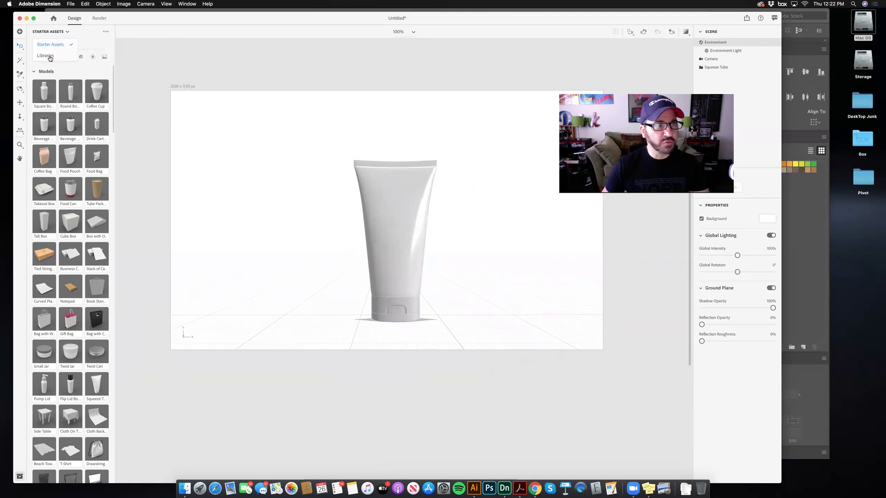
{"action": "left_click", "coordinate": [45, 56]}
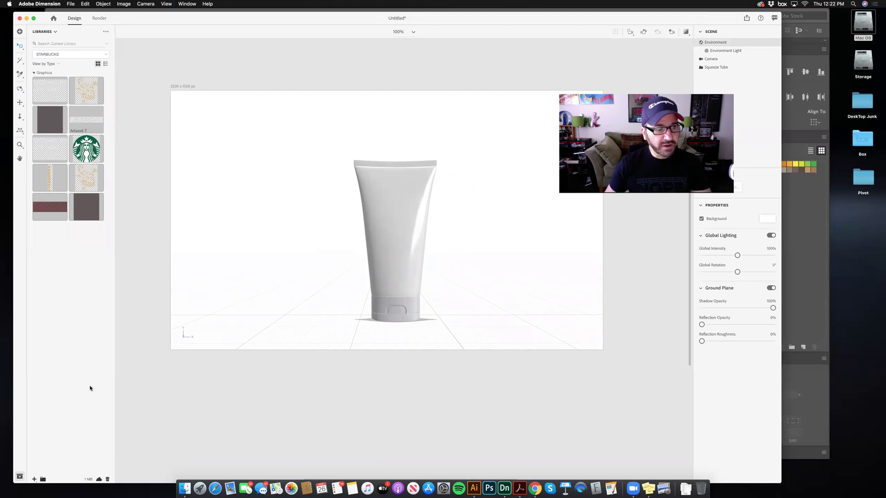
{"action": "left_click", "coordinate": [90, 56]}
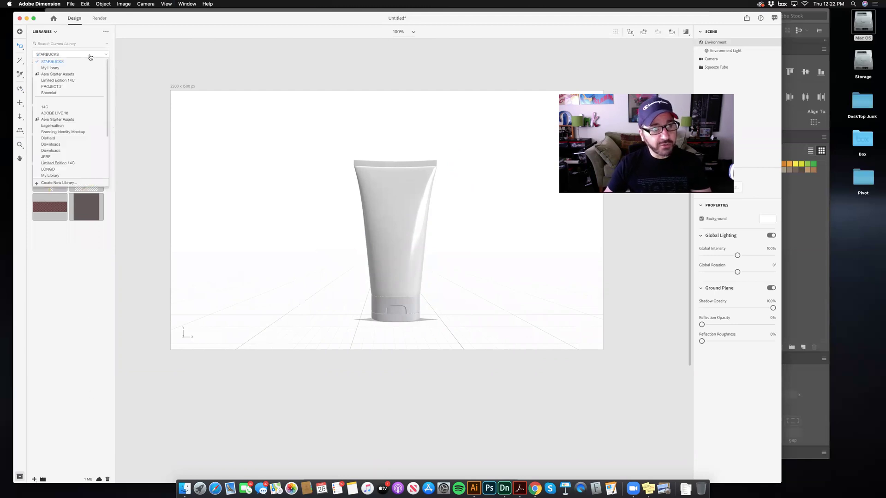
{"action": "left_click", "coordinate": [66, 60]}
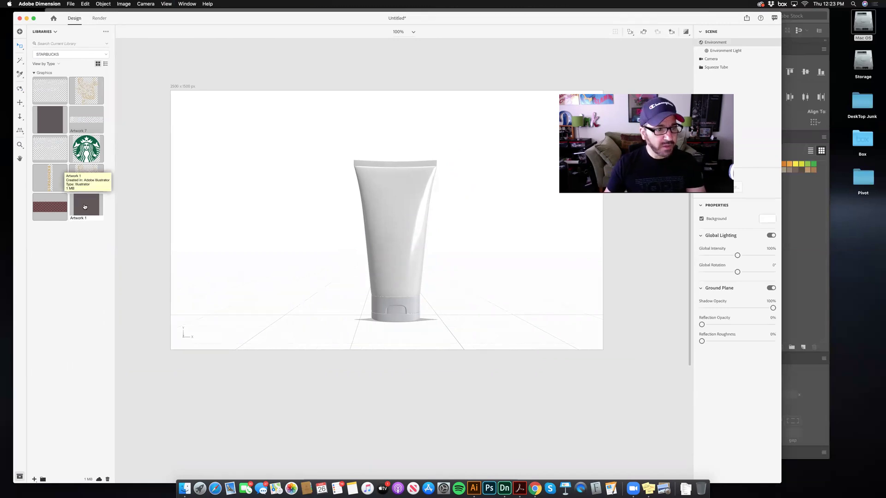
- Place dark brown Artwork 1 on the tube as a decal and scale it over the body
{"action": "left_click_drag", "start_coordinate": [84, 206], "coordinate": [391, 230]}
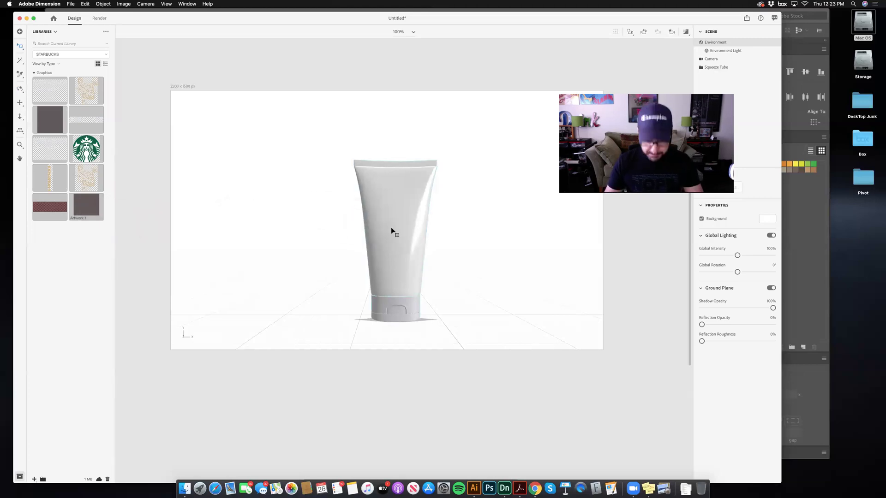
{"action": "key", "text": "super+equal"}
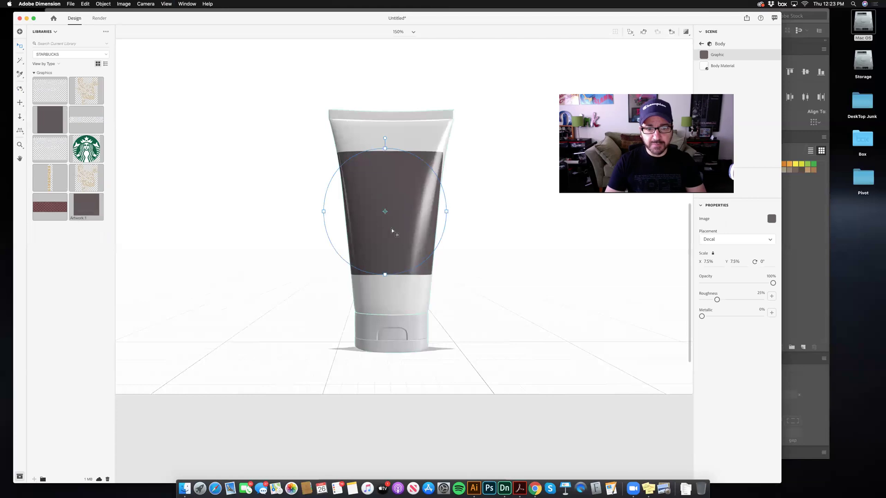
{"action": "key", "text": "super+z"}
{"action": "key", "text": "super+shift+z"}
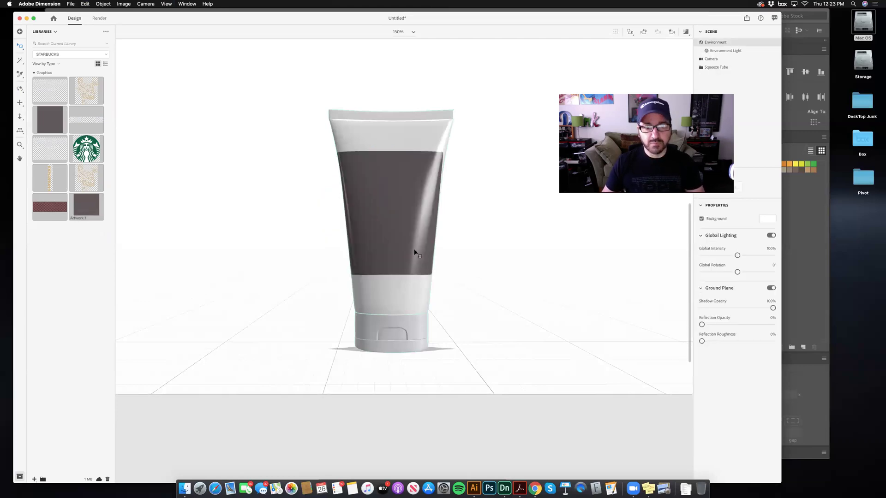
{"action": "left_click", "coordinate": [401, 223]}
{"action": "double_click", "coordinate": [400, 223]}
{"action": "left_click_drag", "start_coordinate": [385, 276], "coordinate": [400, 336]}
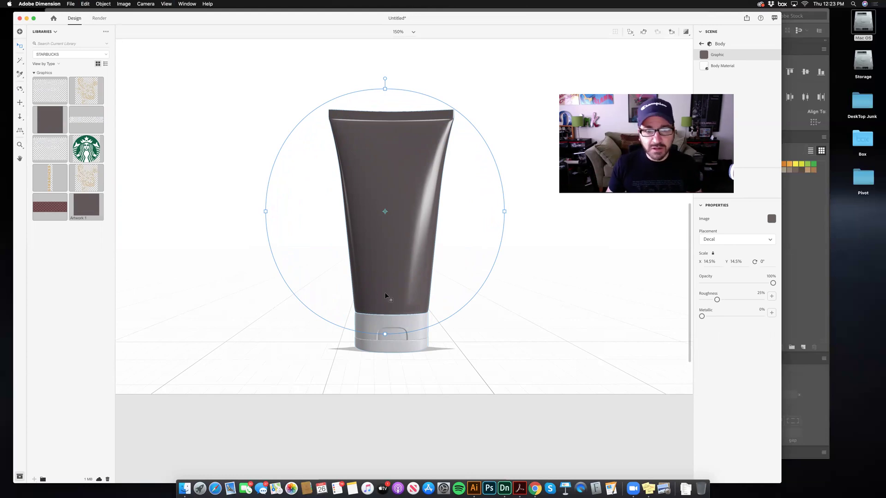
{"action": "left_click_drag", "start_coordinate": [386, 296], "coordinate": [388, 292]}
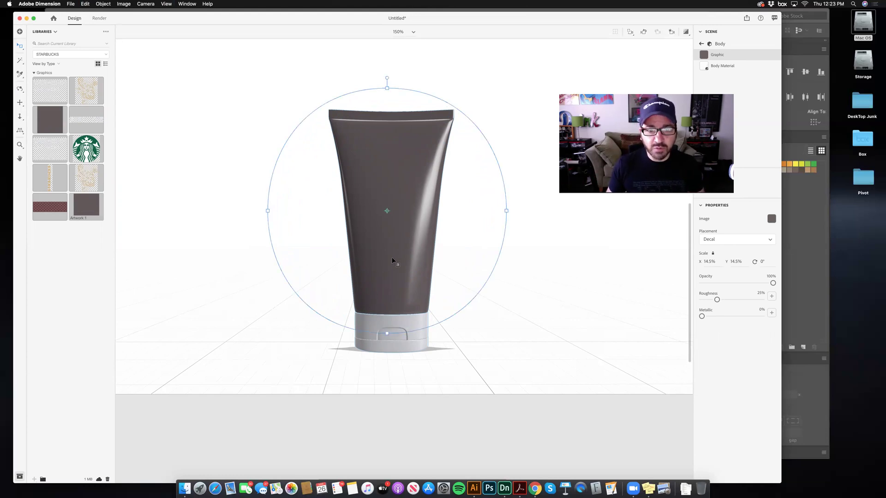
{"action": "left_click", "coordinate": [265, 291]}
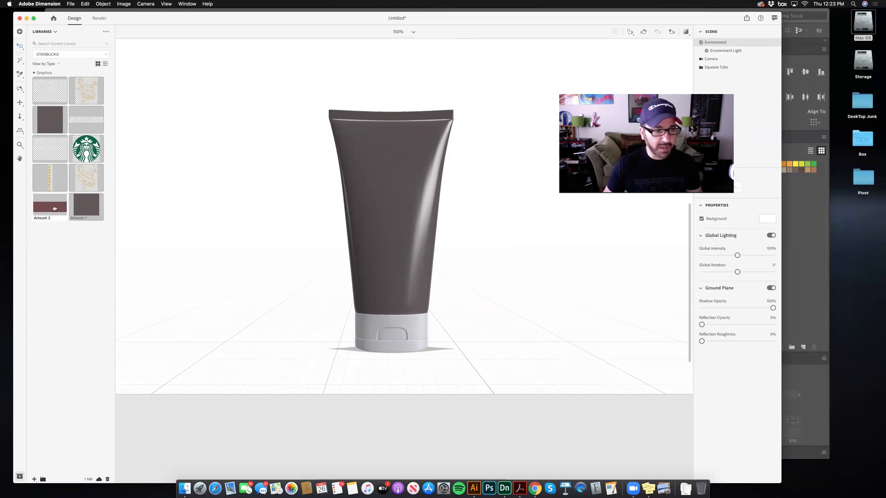
- Place Artwork 2's maroon patterned band on the lower tube body, scaled to 9.6%
{"action": "left_click_drag", "start_coordinate": [53, 207], "coordinate": [391, 286]}
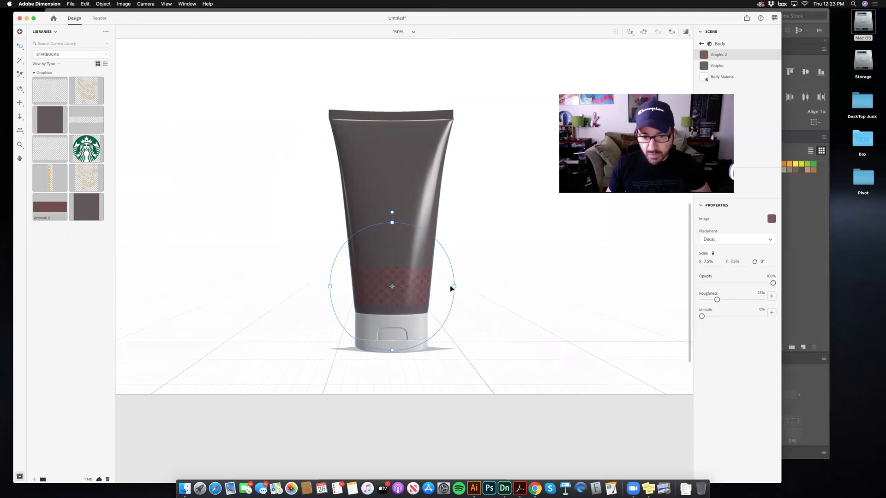
{"action": "left_click_drag", "start_coordinate": [455, 287], "coordinate": [471, 289]}
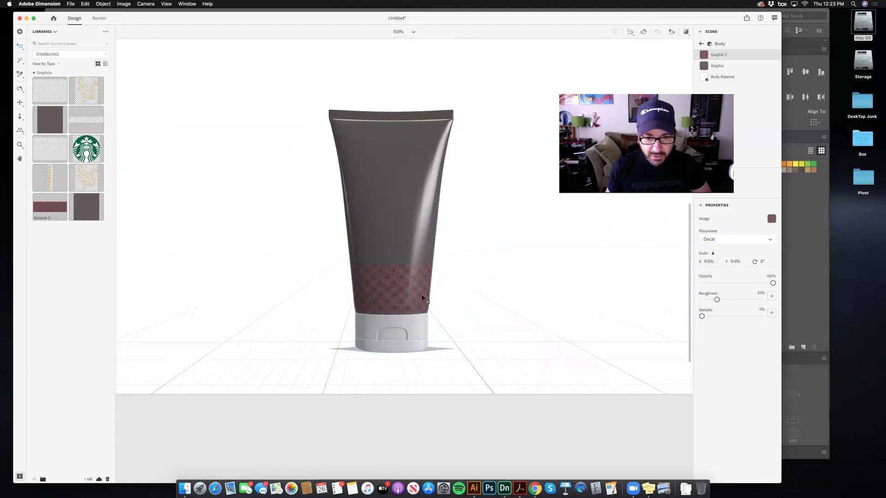
{"action": "left_click", "coordinate": [520, 298]}
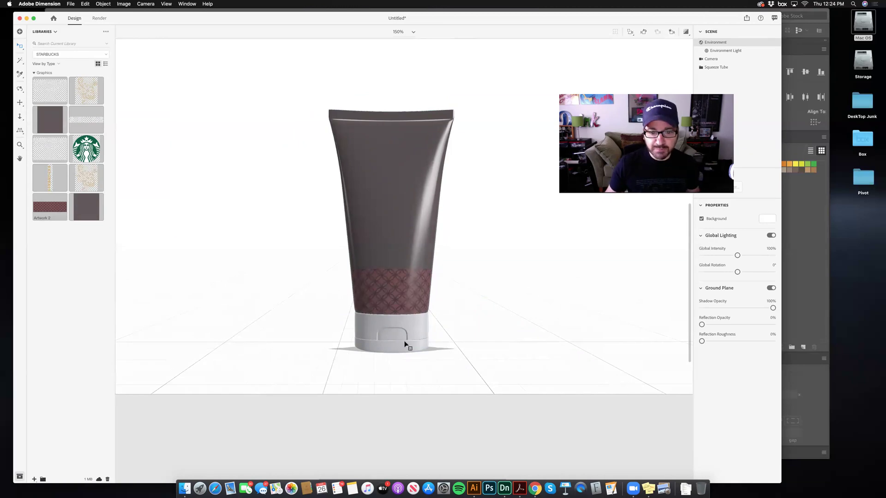
- Apply the Walnut Wood material from Adobe Standard Materials to the tube's lid
{"action": "left_click", "coordinate": [407, 228]}
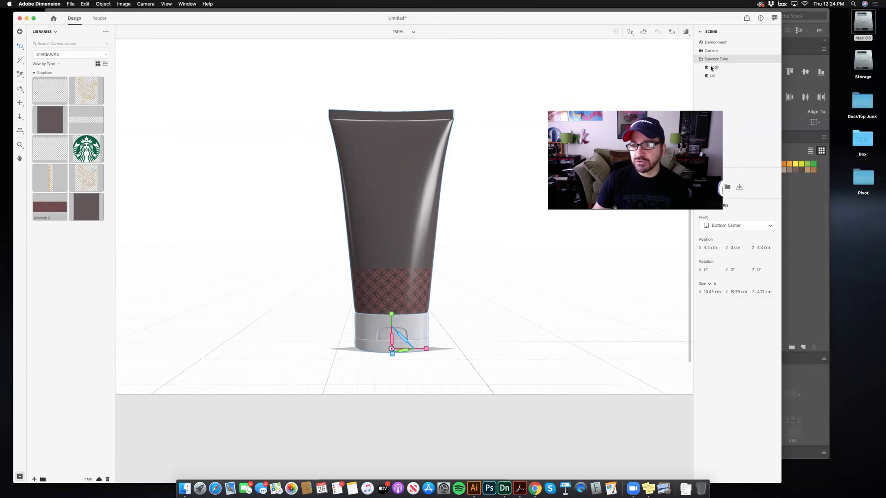
{"action": "left_click", "coordinate": [713, 68]}
{"action": "left_click", "coordinate": [713, 76]}
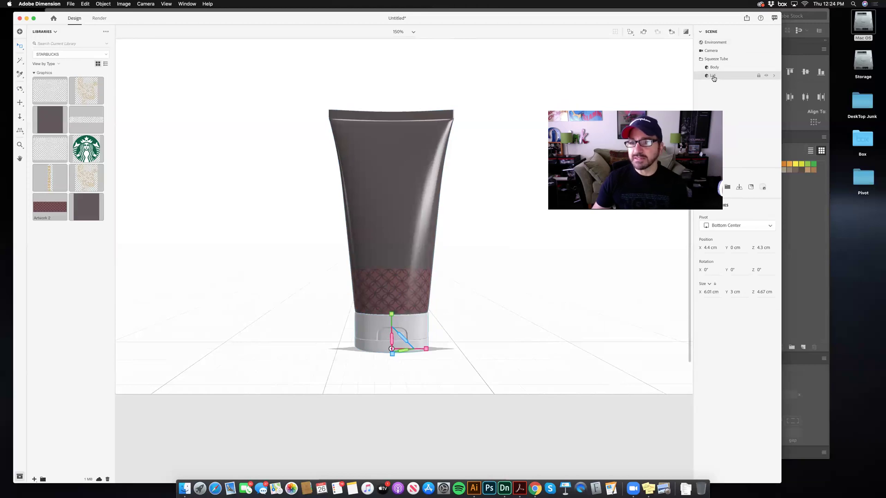
{"action": "left_click", "coordinate": [42, 31]}
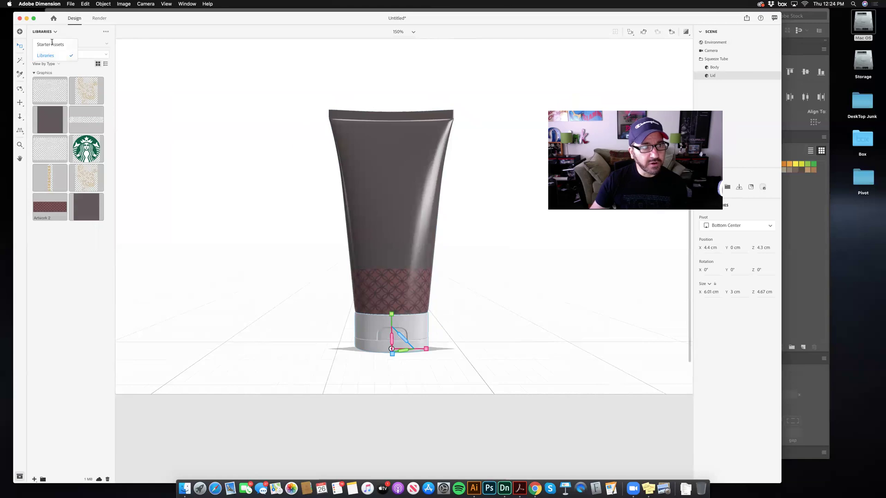
{"action": "scroll", "coordinate": [87, 313], "scroll_direction": "down", "scroll_amount": 15}
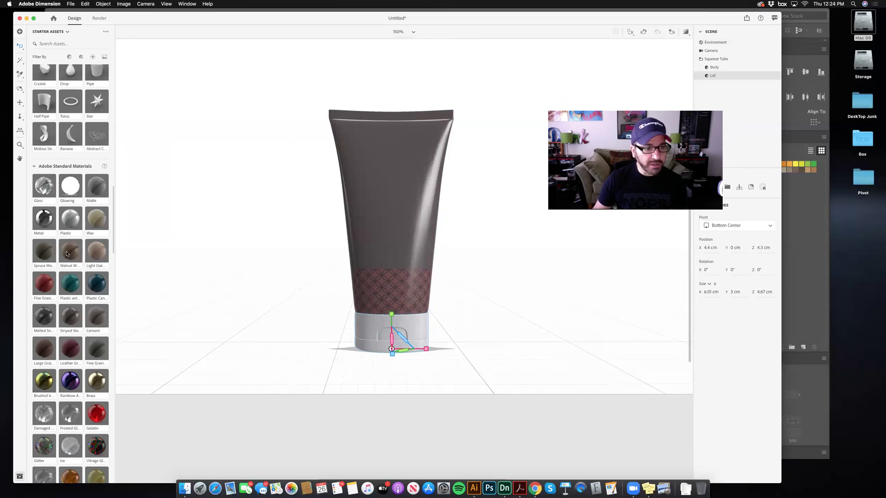
{"action": "left_click_drag", "start_coordinate": [66, 253], "coordinate": [412, 325]}
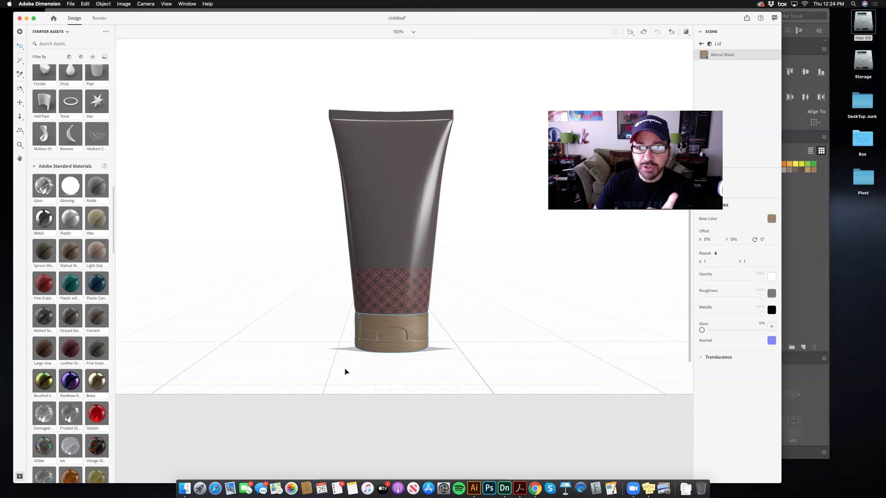
- Place the green Starbucks logo from the STARBUCKS library on the band and shrink it
{"action": "left_click", "coordinate": [45, 29]}
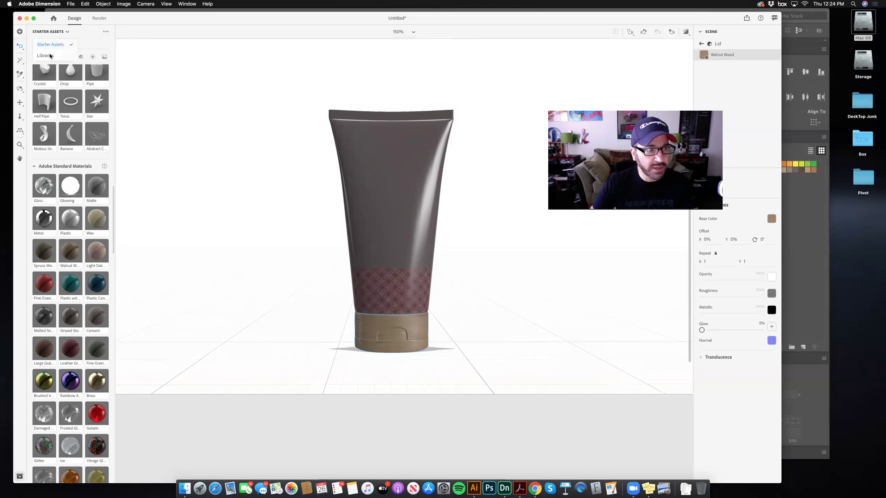
{"action": "left_click", "coordinate": [50, 55]}
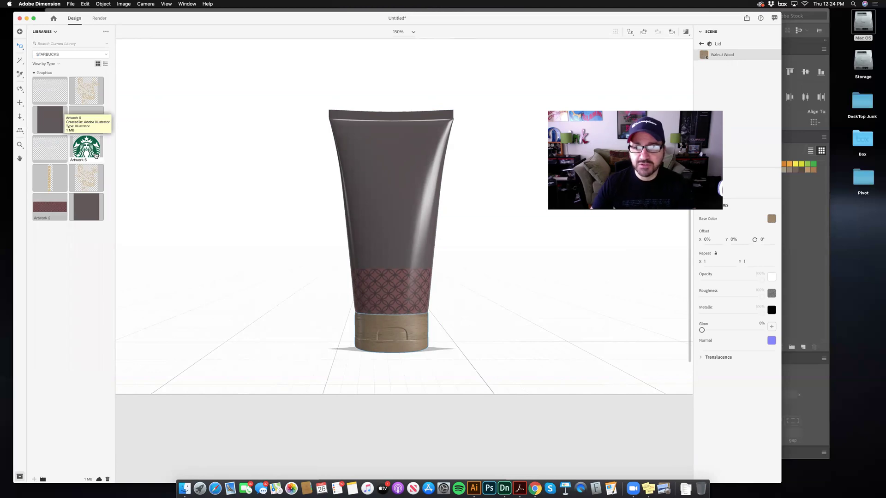
{"action": "left_click_drag", "start_coordinate": [86, 146], "coordinate": [378, 264]}
{"action": "left_click_drag", "start_coordinate": [378, 199], "coordinate": [386, 273]}
{"action": "left_click", "coordinate": [515, 293]}
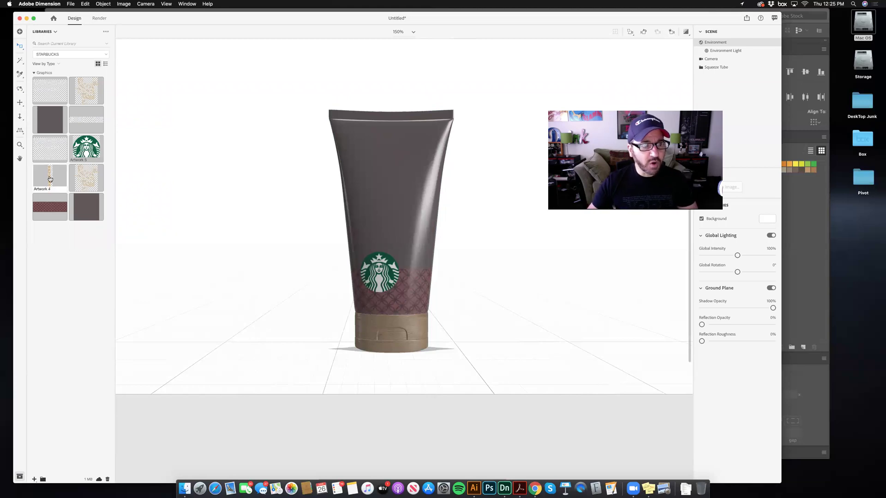
- Add the vertical STARBUCKS HOME SCENTS text at upper left, shrink it and lower it slightly
{"action": "left_click_drag", "start_coordinate": [50, 179], "coordinate": [359, 160]}
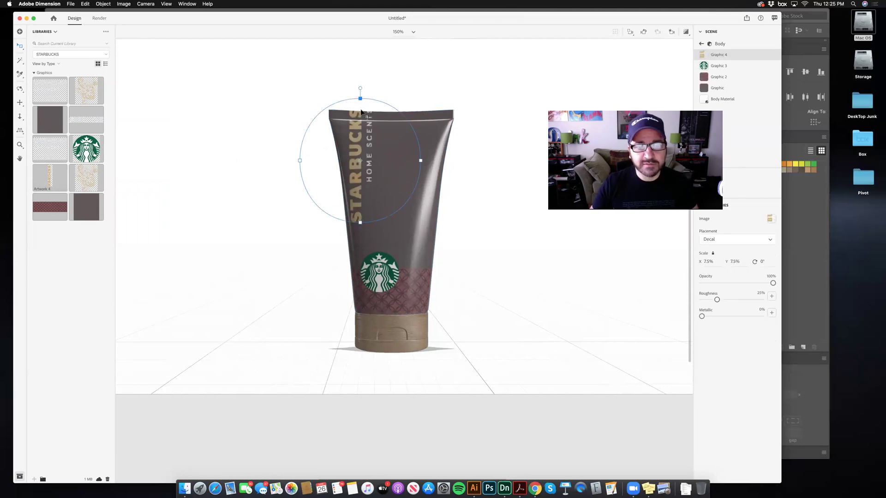
{"action": "left_click_drag", "start_coordinate": [361, 99], "coordinate": [362, 120]}
{"action": "left_click_drag", "start_coordinate": [361, 161], "coordinate": [360, 169]}
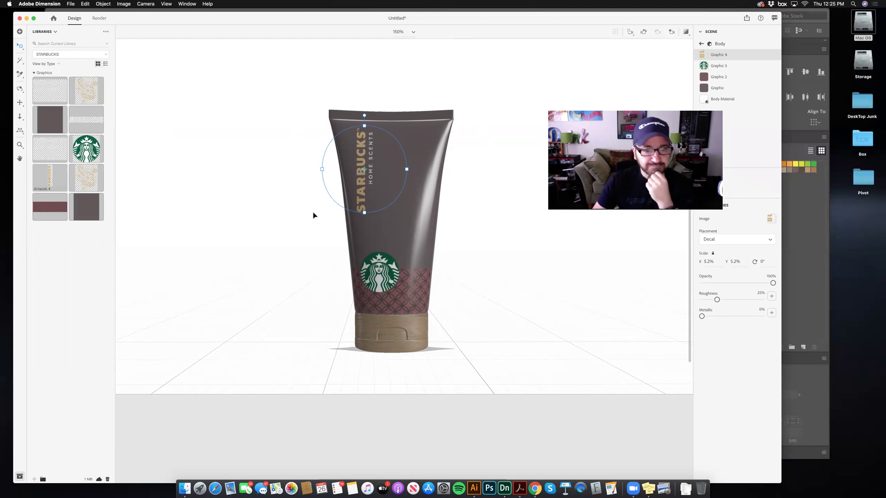
- Place the gold flower graphic on the upper tube, rotate it to 150° and move it up-right
{"action": "left_click_drag", "start_coordinate": [87, 90], "coordinate": [418, 159]}
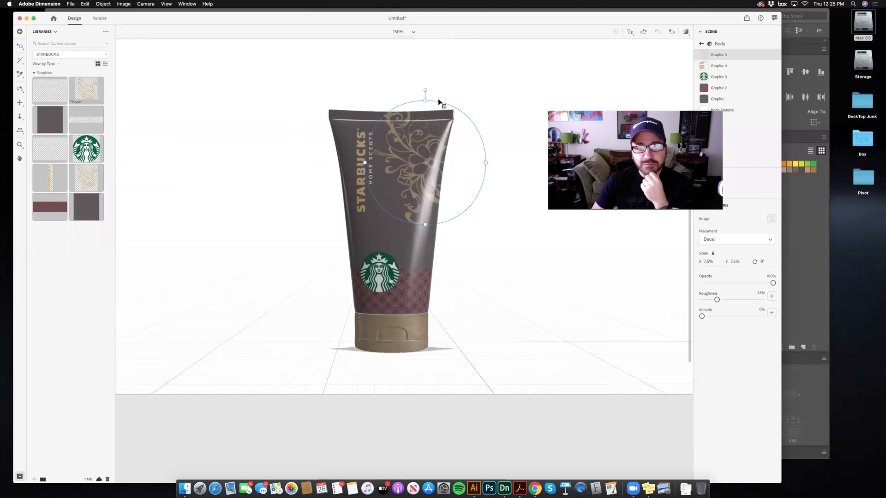
{"action": "left_click_drag", "start_coordinate": [425, 91], "coordinate": [460, 222]}
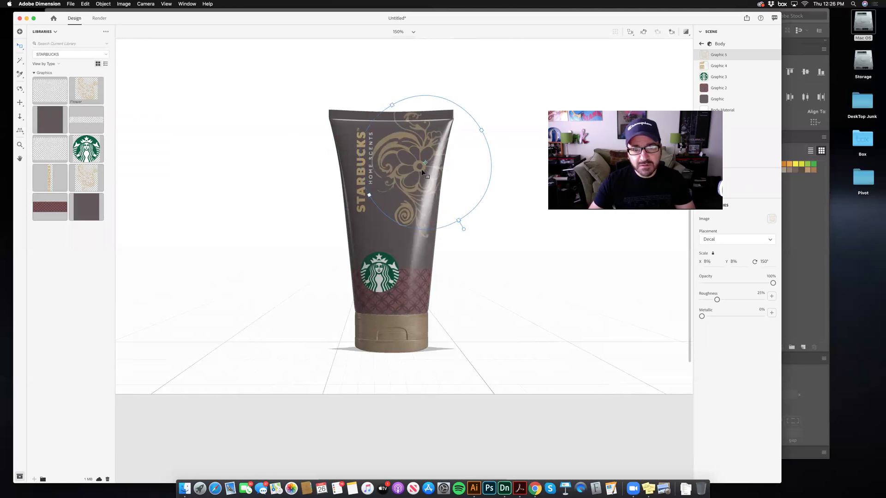
{"action": "left_click_drag", "start_coordinate": [422, 169], "coordinate": [424, 162]}
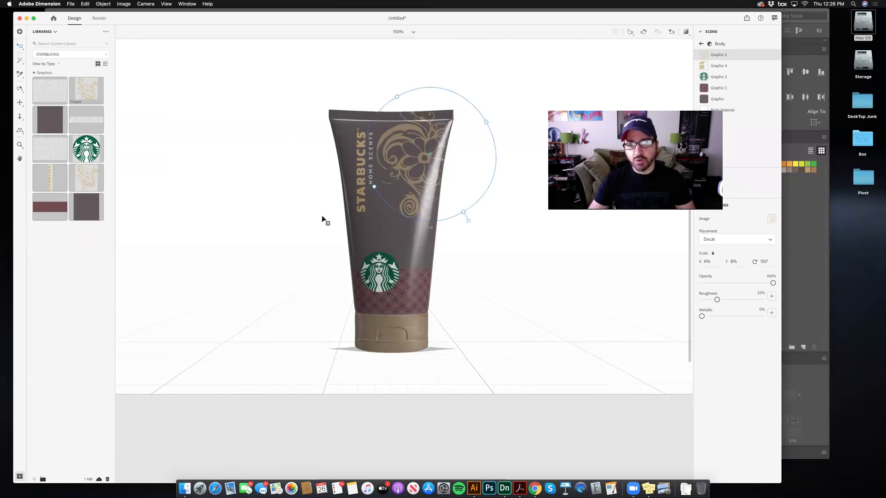
{"action": "left_click", "coordinate": [289, 221]}
- Nudge the STARBUCKS text decal slightly, then shift the flower decal one step right
{"action": "double_click", "coordinate": [361, 158]}
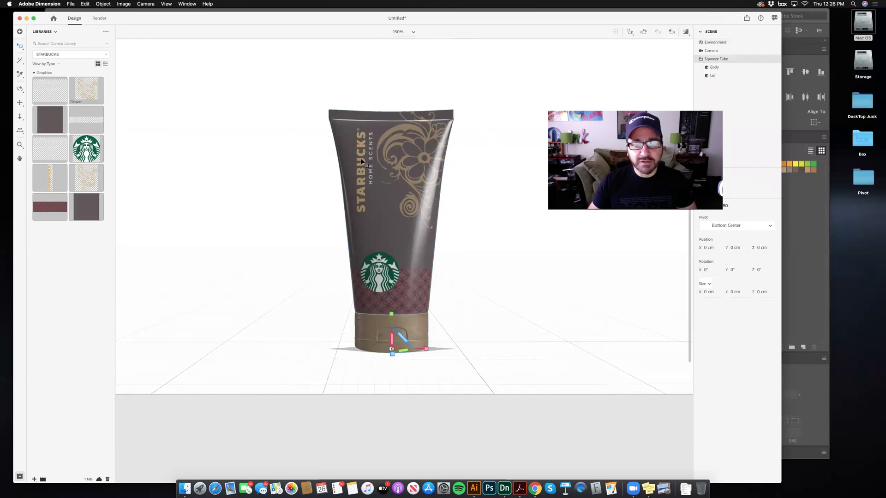
{"action": "left_click_drag", "start_coordinate": [360, 157], "coordinate": [359, 157]}
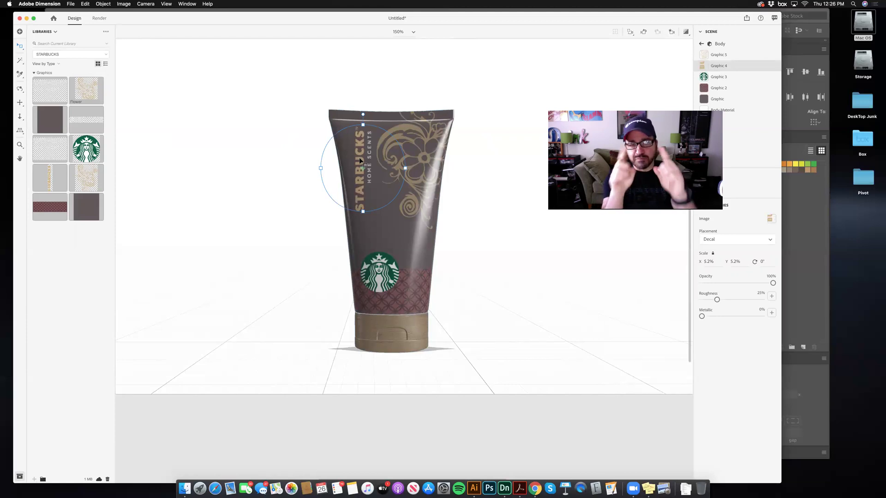
{"action": "left_click", "coordinate": [422, 128]}
{"action": "double_click", "coordinate": [416, 130]}
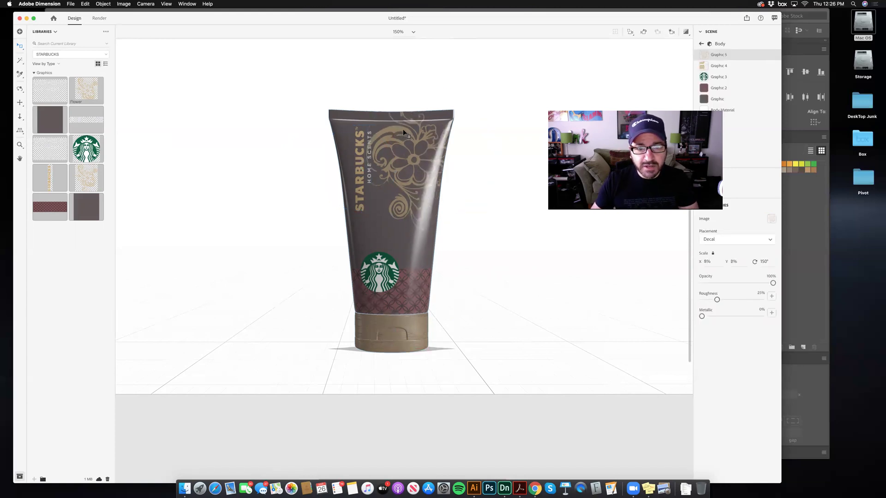
{"action": "key", "text": "Right"}
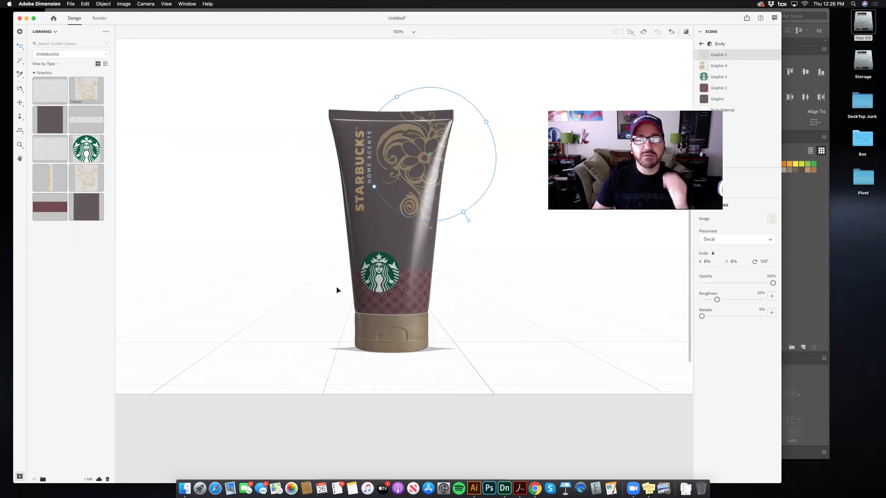
{"action": "left_click", "coordinate": [281, 281]}
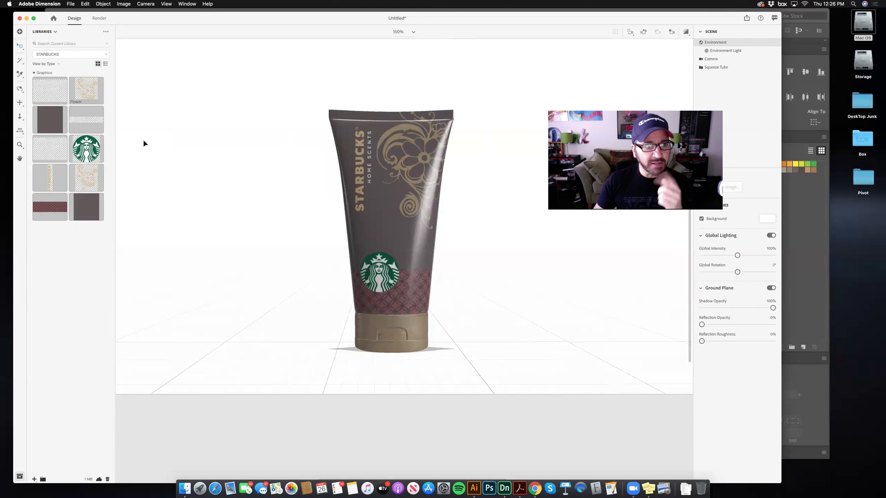
- Add the Caffè Verona Air Mist text decal above the Starbucks logo, scaled down to 2.6%
{"action": "left_click_drag", "start_coordinate": [52, 92], "coordinate": [394, 246]}
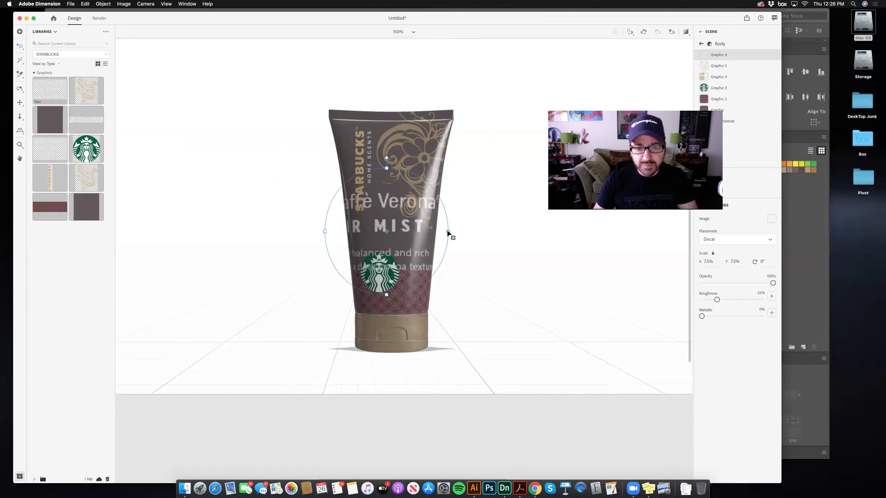
{"action": "left_click_drag", "start_coordinate": [448, 232], "coordinate": [408, 234]}
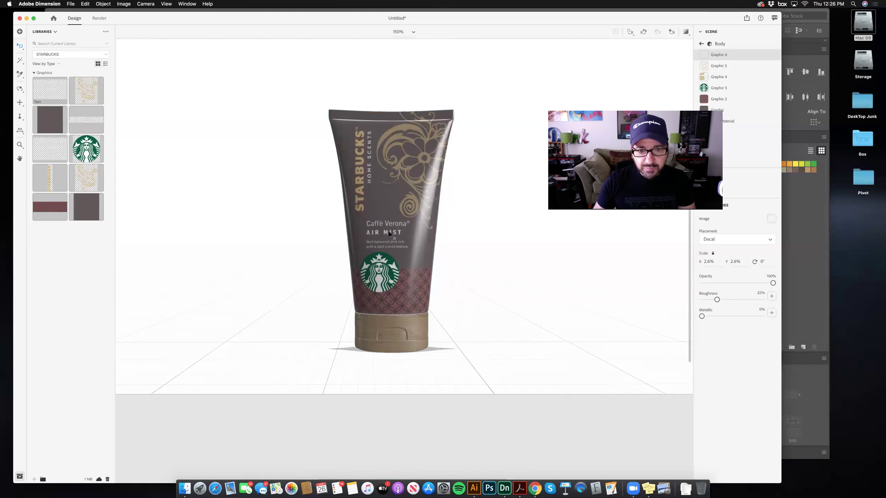
{"action": "left_click", "coordinate": [390, 279]}
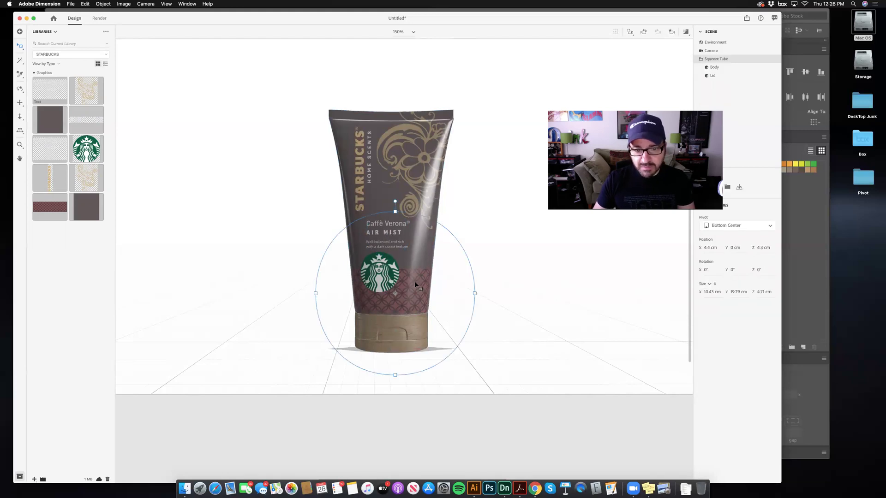
{"action": "double_click", "coordinate": [415, 282]}
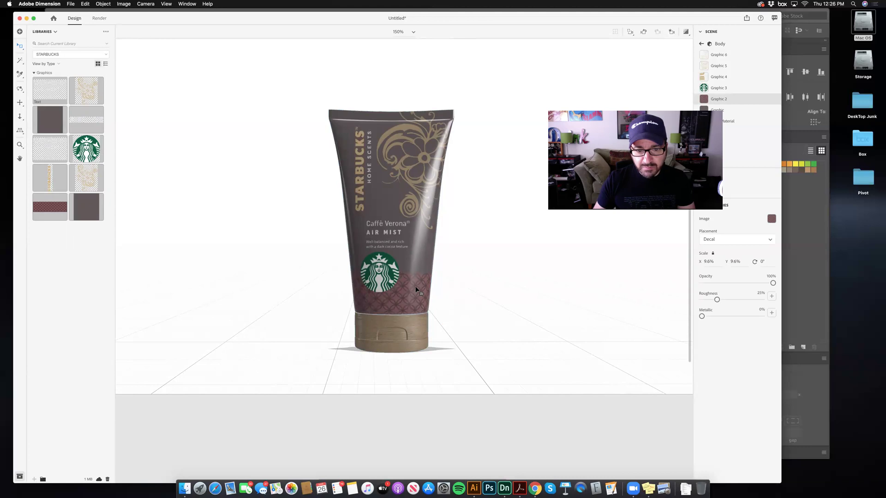
{"action": "left_click", "coordinate": [391, 280]}
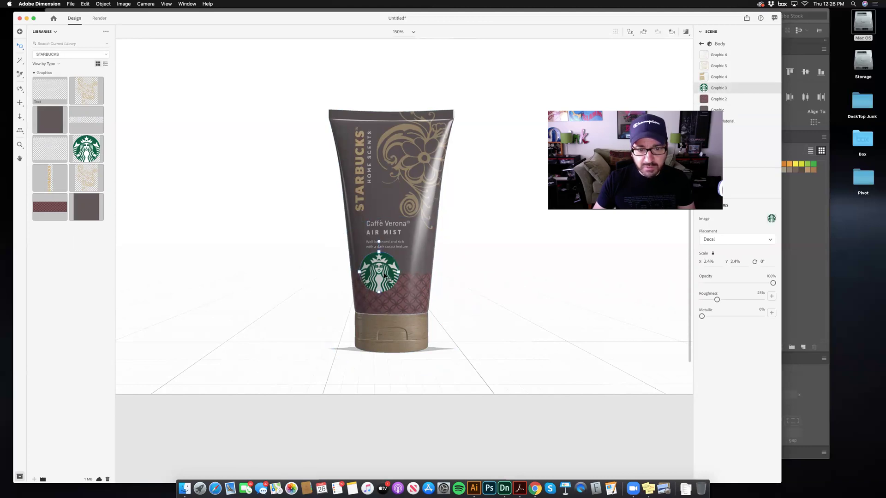
{"action": "left_click", "coordinate": [299, 271]}
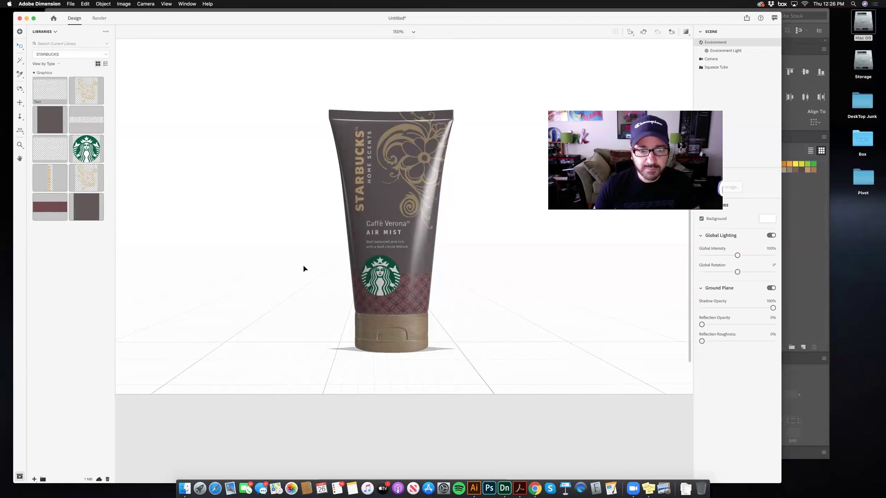
- Place Artwork 7's 8 FL OZ text below the logo at 1.6% scale, then orbit to check it
{"action": "left_click_drag", "start_coordinate": [83, 122], "coordinate": [390, 309]}
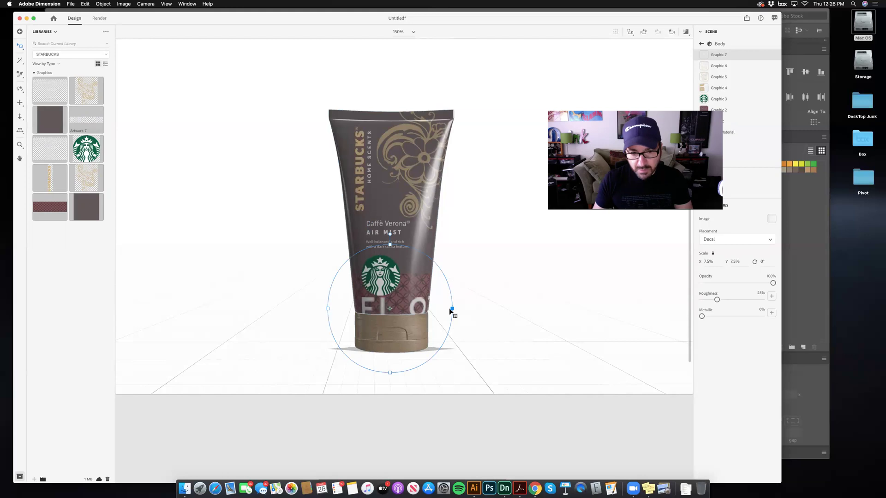
{"action": "left_click_drag", "start_coordinate": [451, 311], "coordinate": [404, 312]}
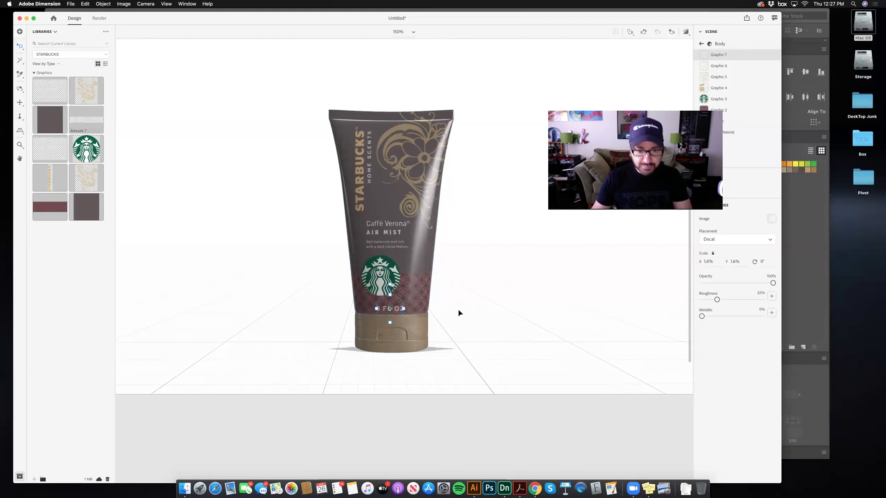
{"action": "left_click", "coordinate": [392, 309]}
{"action": "left_click_drag", "start_coordinate": [391, 310], "coordinate": [395, 312]}
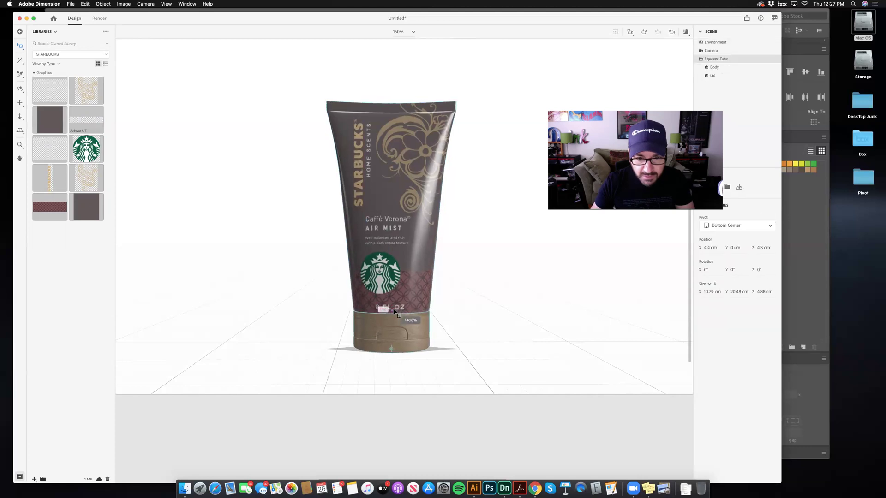
{"action": "left_click", "coordinate": [510, 306]}
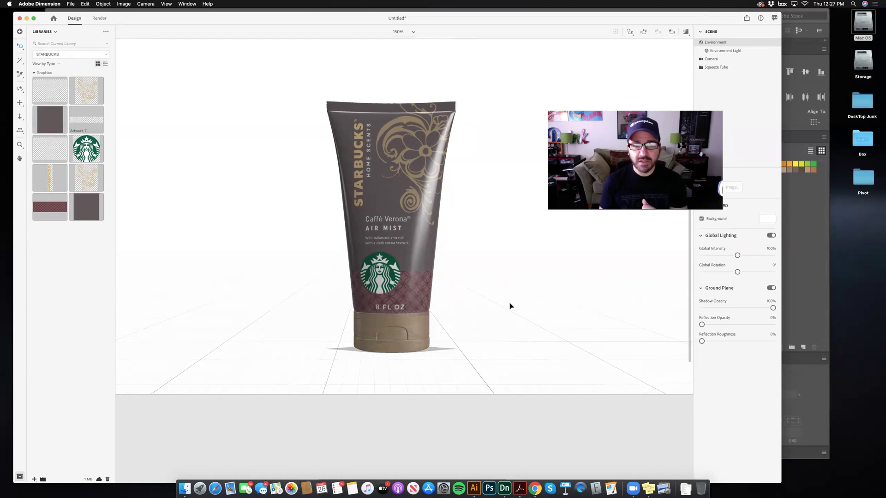
{"action": "left_click", "coordinate": [21, 90]}
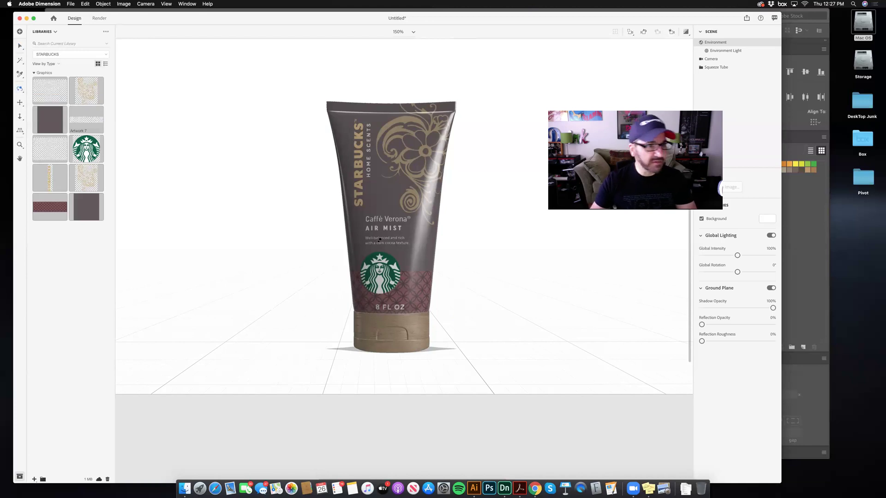
{"action": "mouse_move", "coordinate": [380, 238]}
{"action": "left_mouse_down"}
{"action": "mouse_move", "coordinate": [471, 249]}
{"action": "mouse_move", "coordinate": [381, 248]}
{"action": "mouse_move", "coordinate": [383, 241]}
{"action": "mouse_move", "coordinate": [390, 249]}
{"action": "left_mouse_up"}
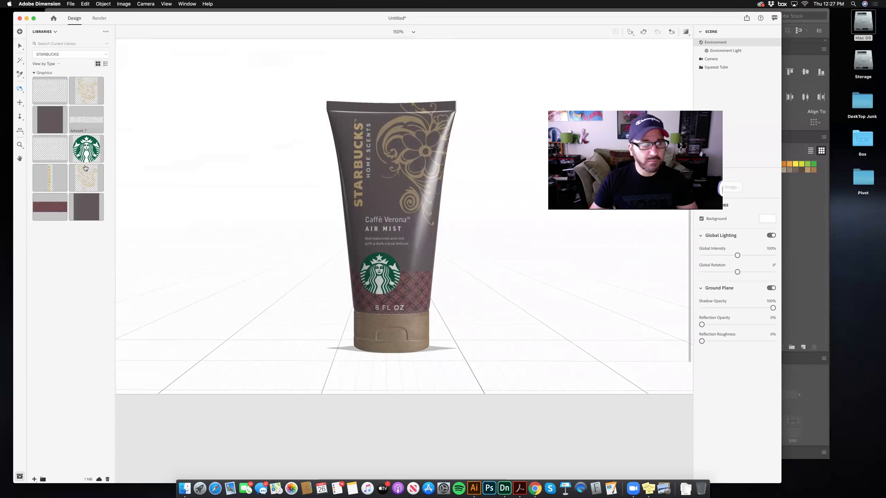
- Set the flower decal to 40% Metallic and the STARBUCKS decal to 33% Metallic
{"action": "left_click", "coordinate": [20, 46]}
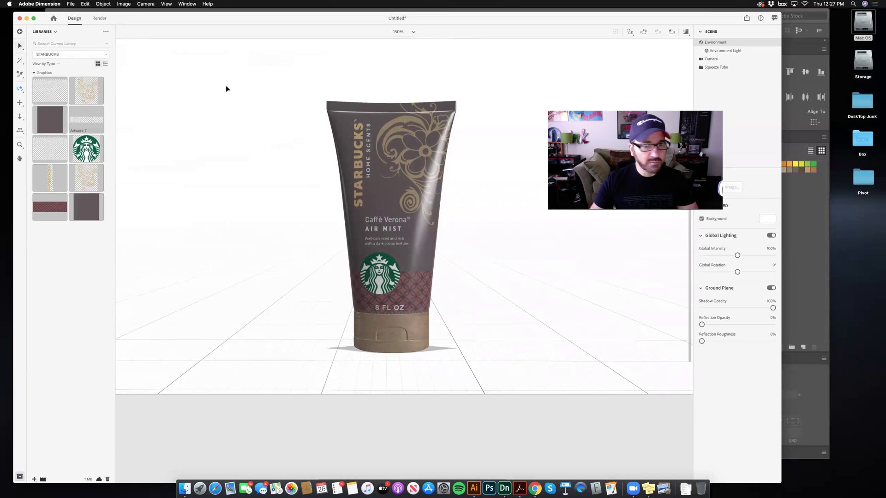
{"action": "double_click", "coordinate": [401, 122]}
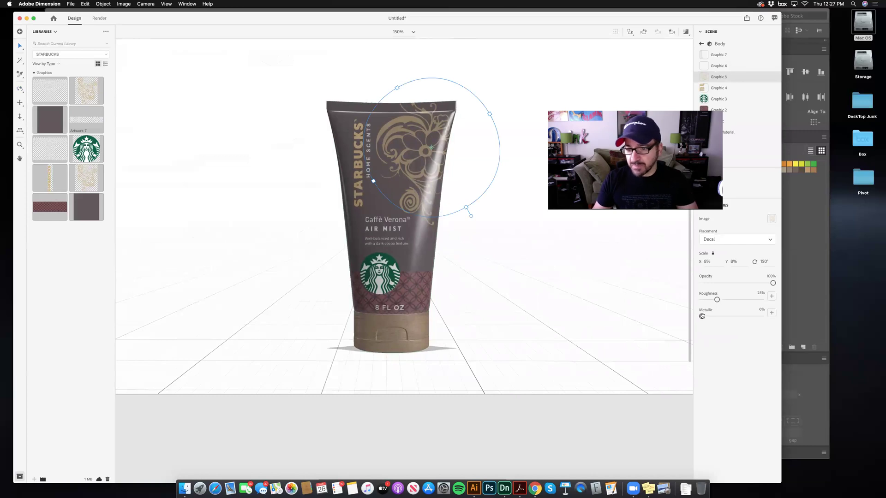
{"action": "left_click_drag", "start_coordinate": [702, 316], "coordinate": [727, 316]}
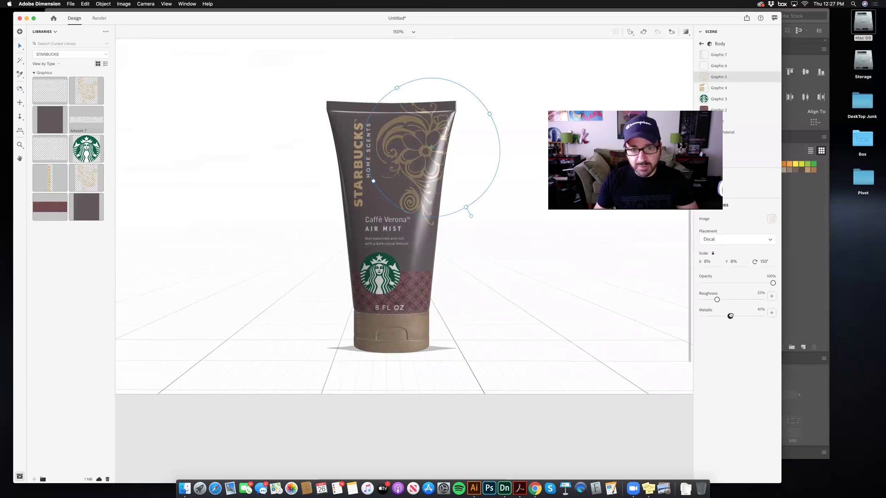
{"action": "left_click", "coordinate": [359, 197]}
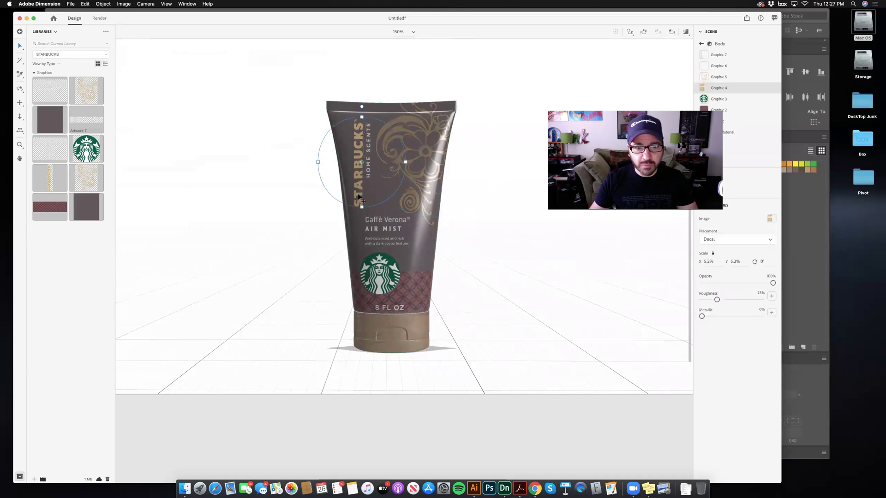
{"action": "left_click_drag", "start_coordinate": [709, 317], "coordinate": [722, 317]}
{"action": "left_click", "coordinate": [505, 292]}
{"action": "left_click", "coordinate": [18, 90]}
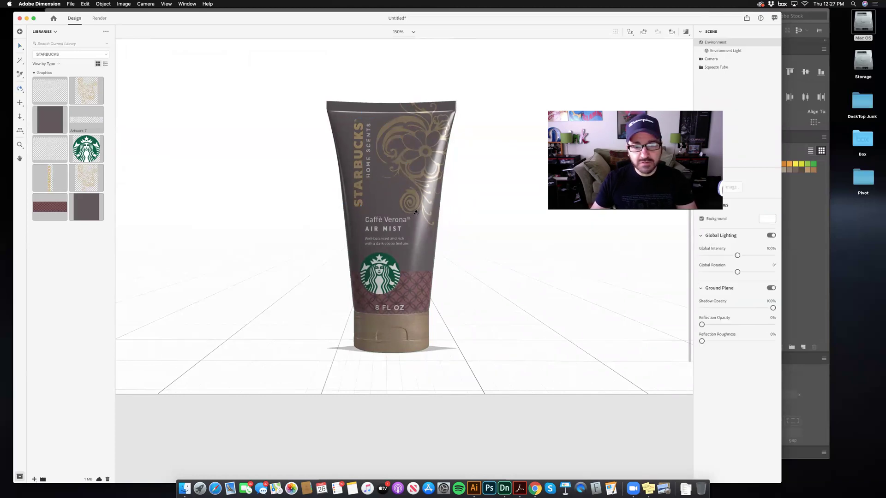
{"action": "left_click_drag", "start_coordinate": [425, 219], "coordinate": [412, 204]}
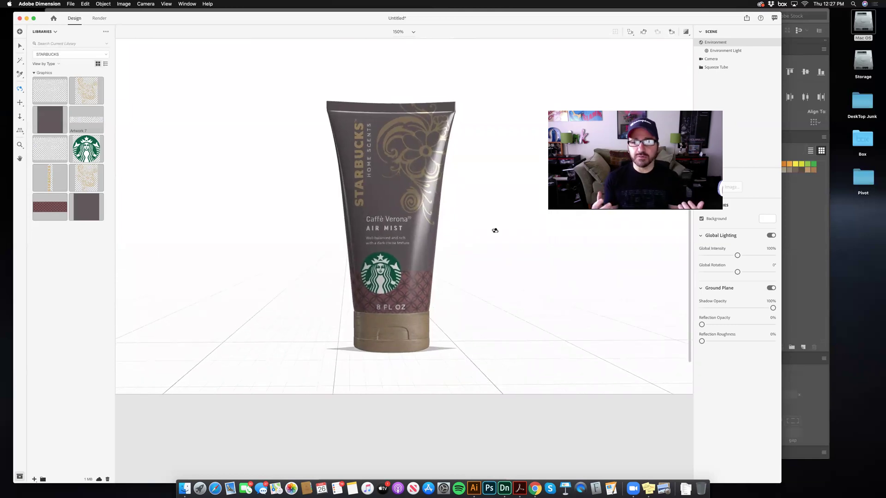
- Save the scene through File > Save under the file name Dimension_Demo_2
{"action": "left_click", "coordinate": [75, 4]}
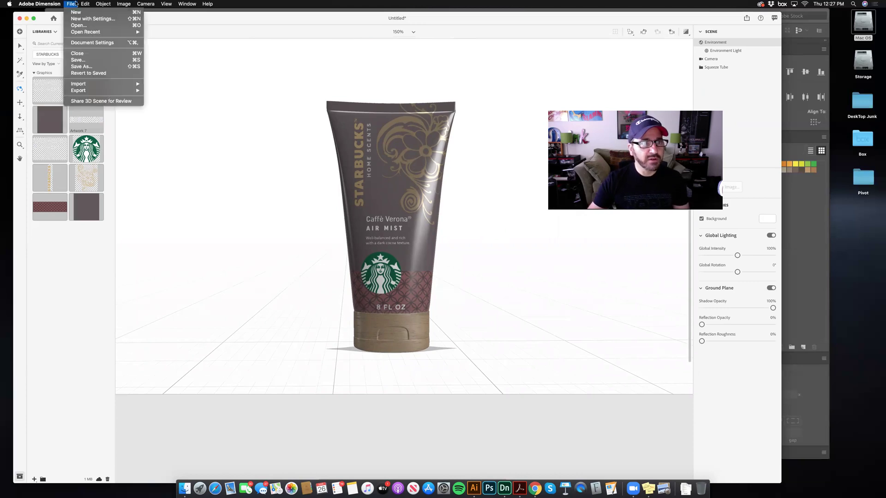
{"action": "left_click", "coordinate": [92, 59]}
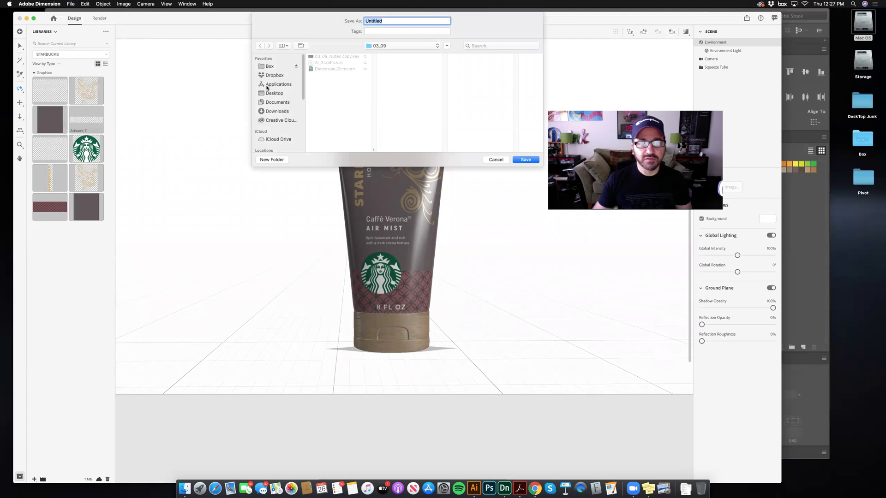
{"action": "left_click", "coordinate": [330, 69]}
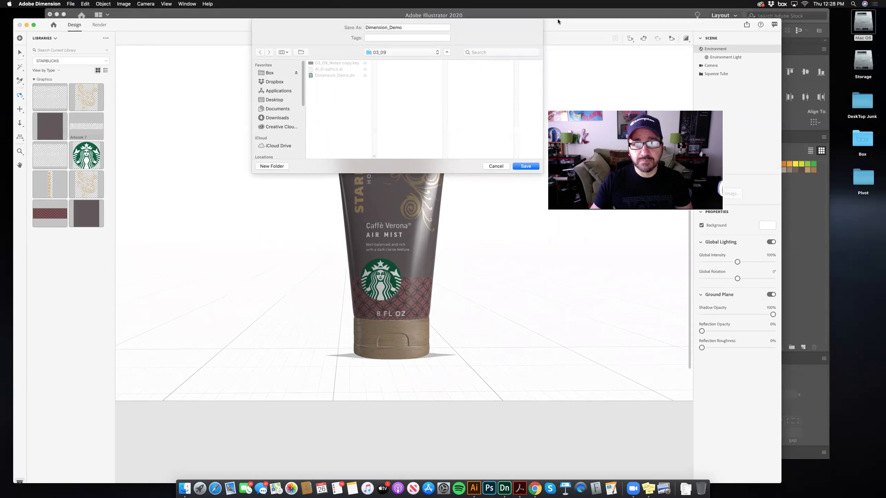
{"action": "left_click_drag", "start_coordinate": [557, 18], "coordinate": [557, 36]}
{"action": "left_click", "coordinate": [423, 39]}
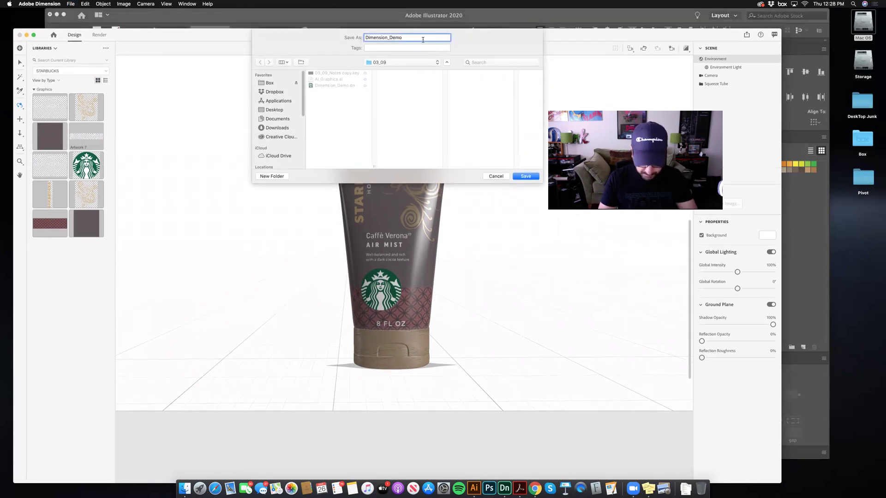
{"action": "type", "text": "2"}
{"action": "key", "text": "Return"}
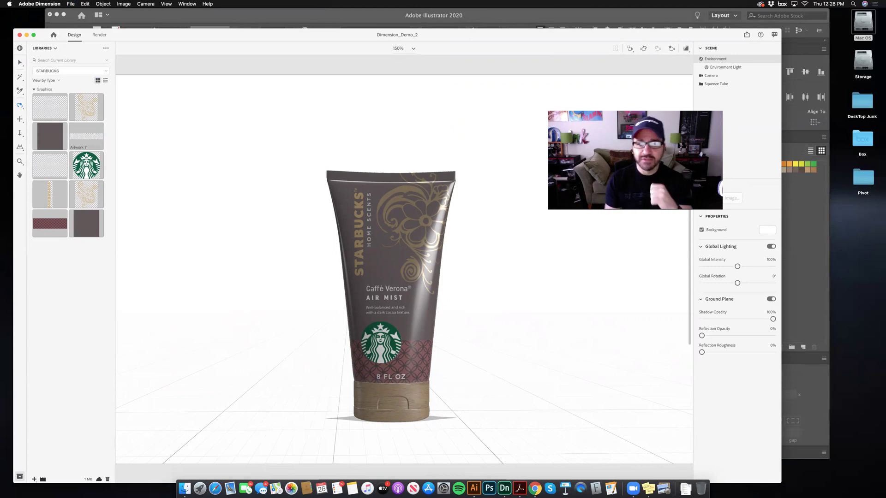
- In Render settings, choose Medium quality and export PNG only, with PSD turned off
{"action": "left_click", "coordinate": [99, 35]}
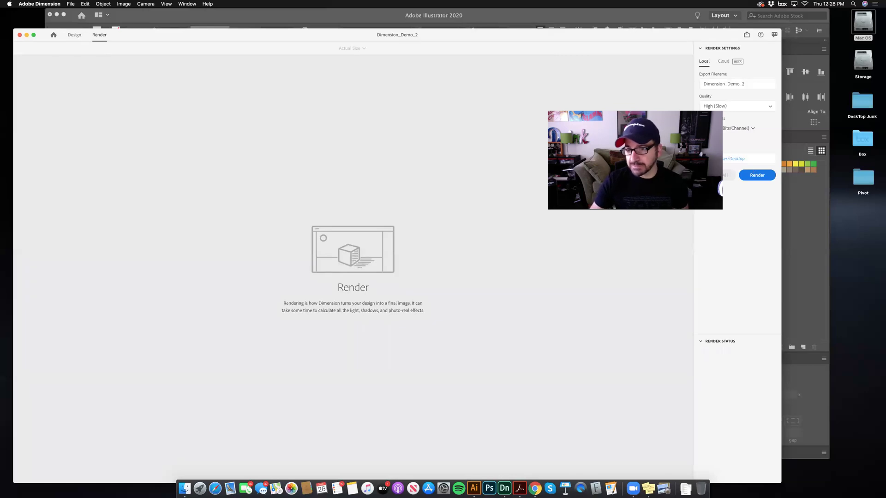
{"action": "left_click", "coordinate": [719, 106]}
{"action": "left_click", "coordinate": [719, 127]}
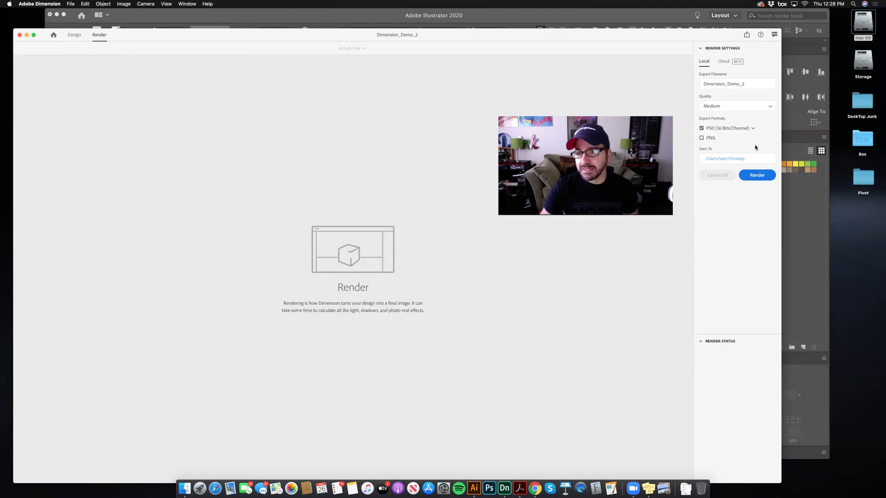
{"action": "left_click", "coordinate": [710, 138]}
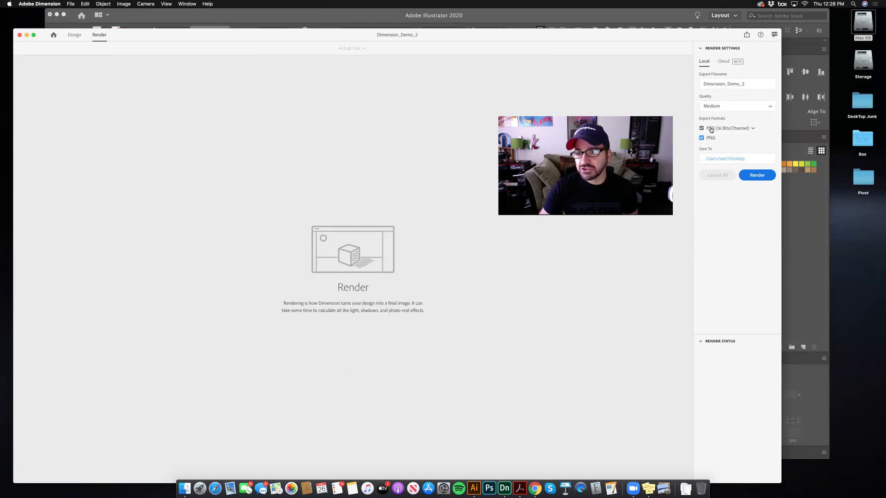
{"action": "left_click", "coordinate": [711, 129]}
{"action": "left_click", "coordinate": [701, 128]}
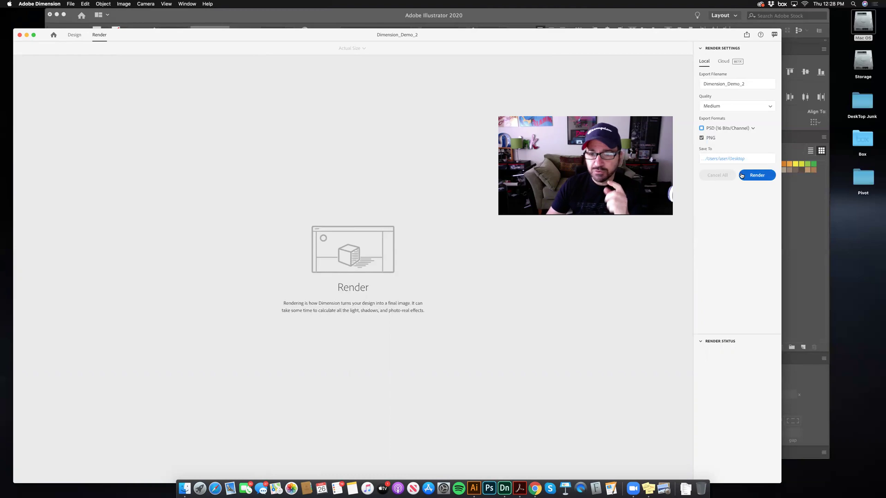
- Start the Medium-quality PNG render of Dimension_Demo_2
{"action": "left_click", "coordinate": [759, 176]}
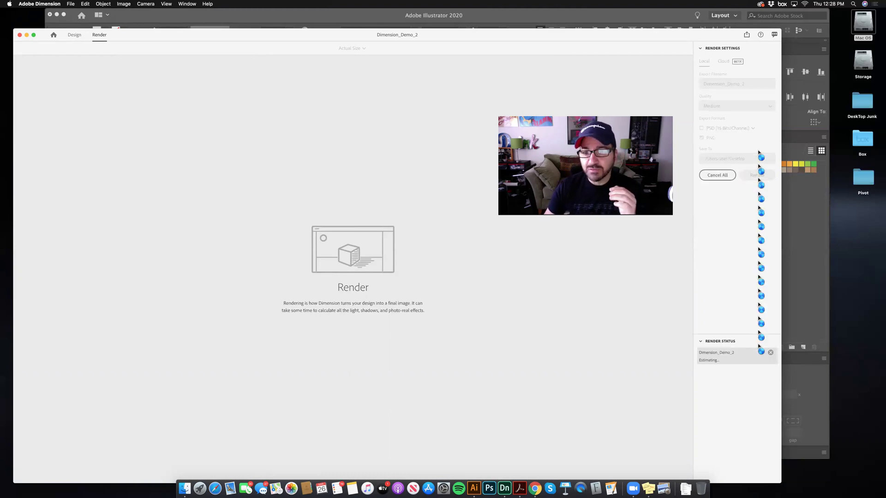